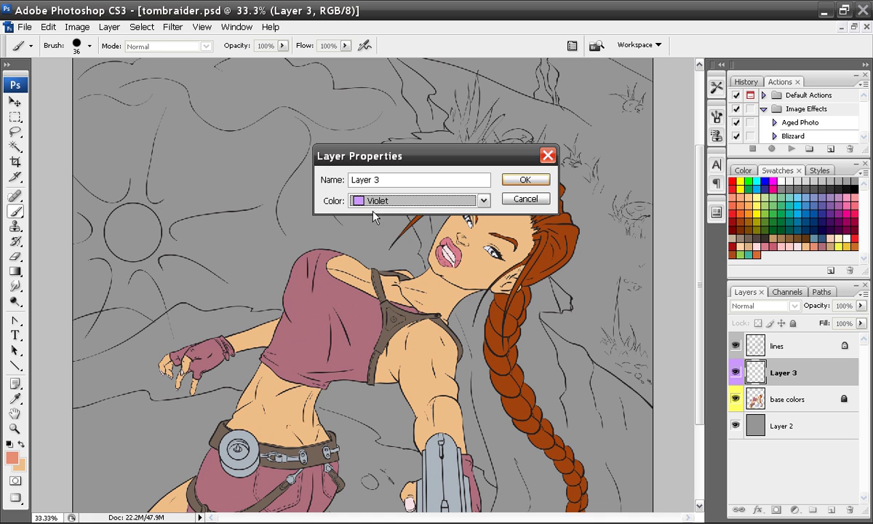
Rename Layer 3 as "shading" and set its color label to Red.
click(483, 200)
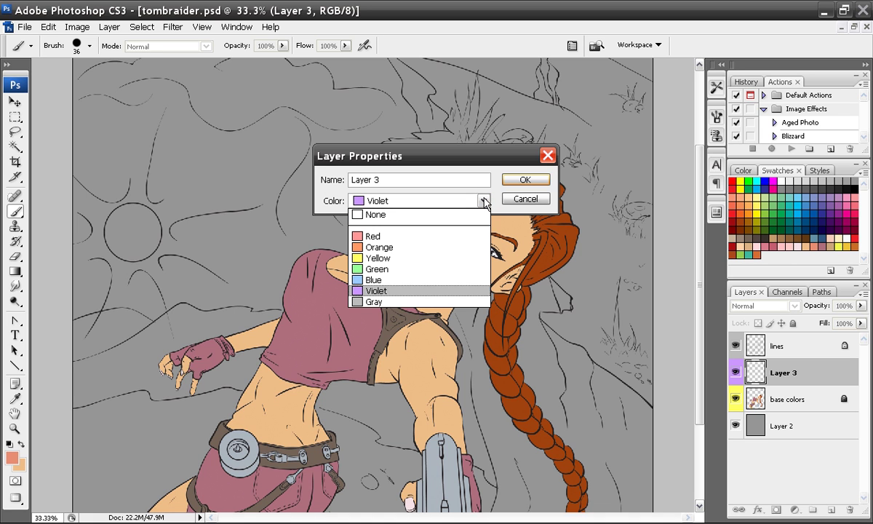
click(382, 237)
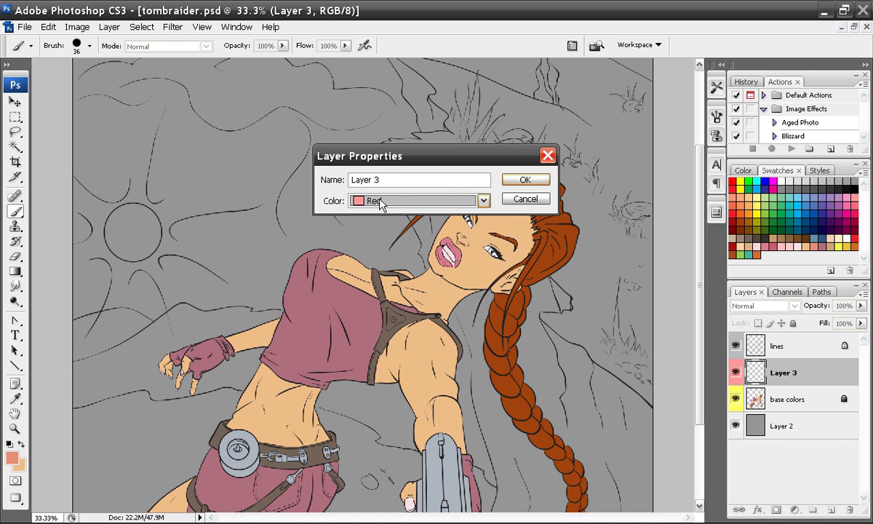
key(shift+Tab)
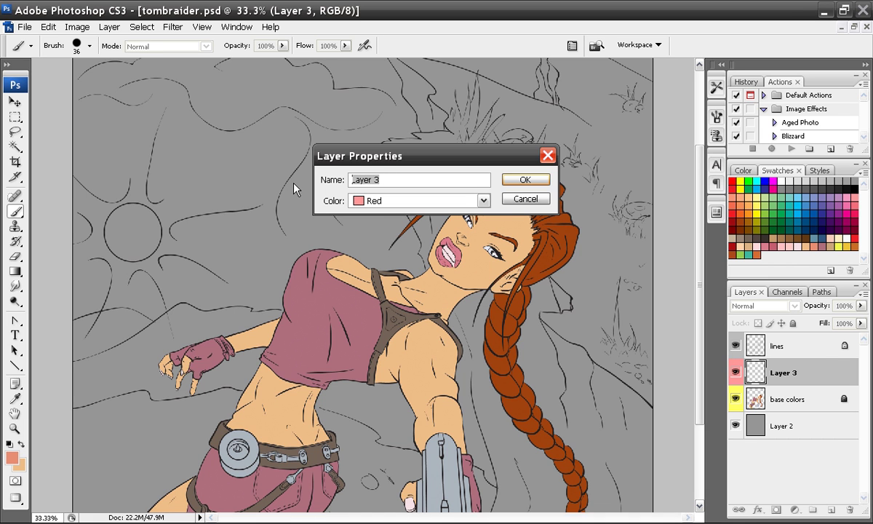
text(h)
key(BackSpace)
text(shading)
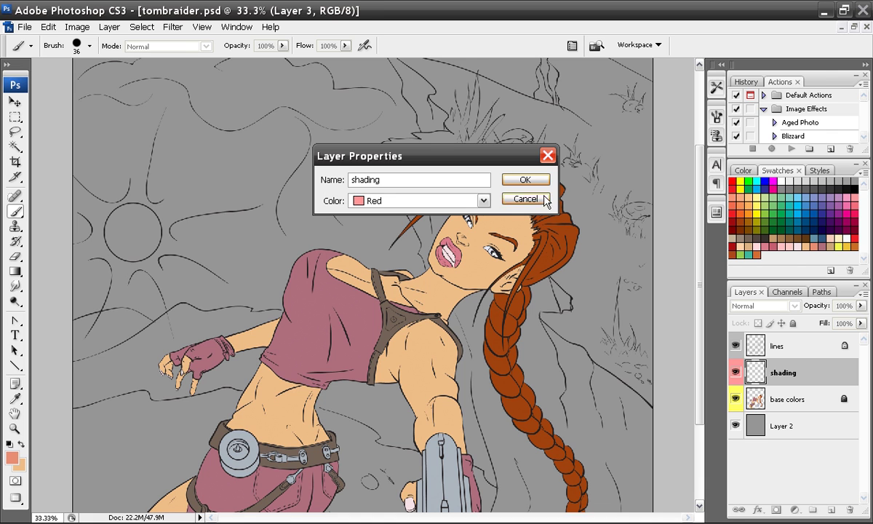
click(509, 180)
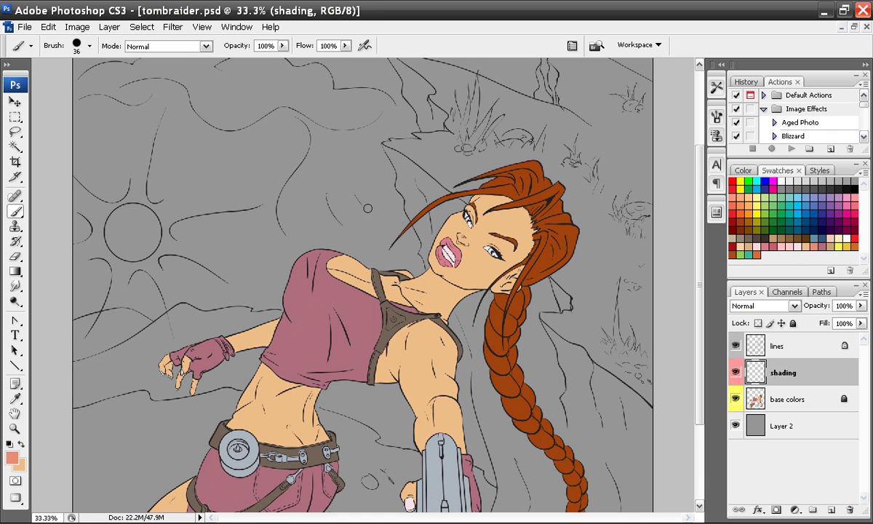
Create a new layer above the shading layer, try sketching the rounded form of the gun arm's shoulder, and undo the strokes.
drag(333, 238, 322, 207)
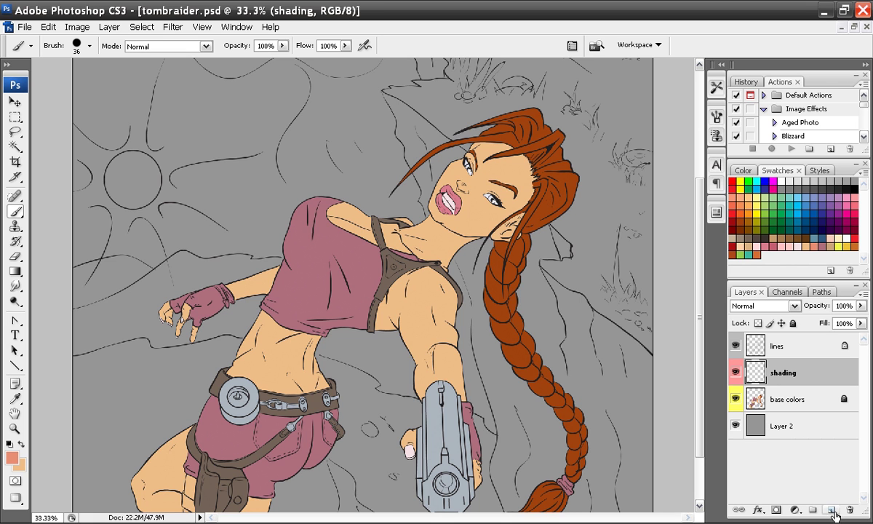
key(ctrl+shift+alt+n)
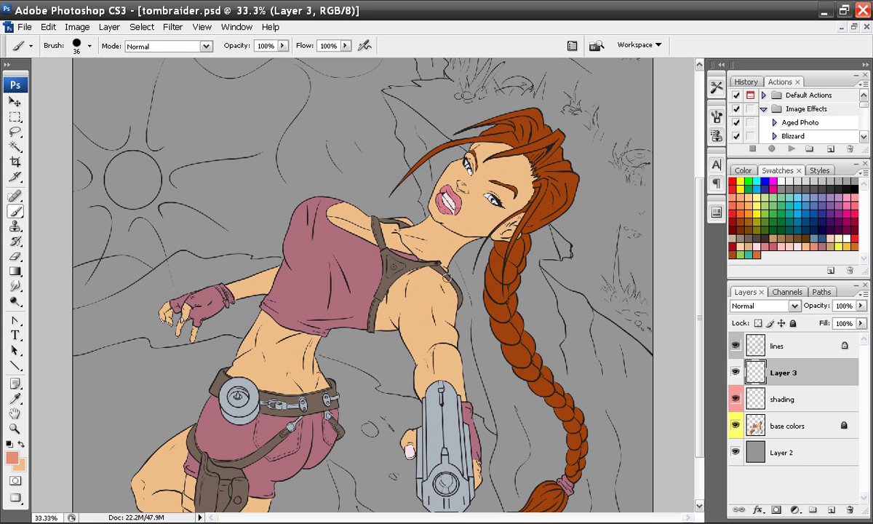
drag(393, 266, 417, 268)
mouse_move(384, 298)
mouse_down()
mouse_move(422, 336)
mouse_move(438, 390)
mouse_up()
key(ctrl+alt+z)
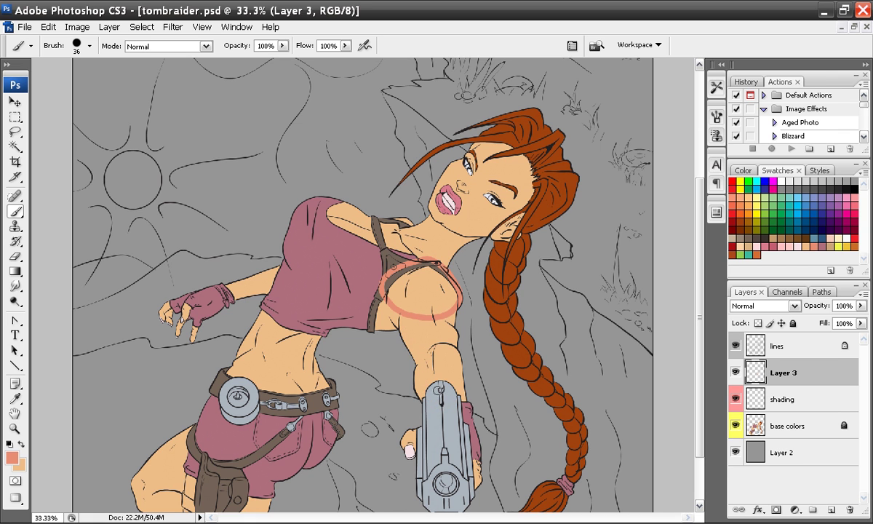
key(ctrl+alt+z)
Try sketching the contours of the ribcage and waist over the torso, and undo the strokes.
scroll(357, 349, down, 2)
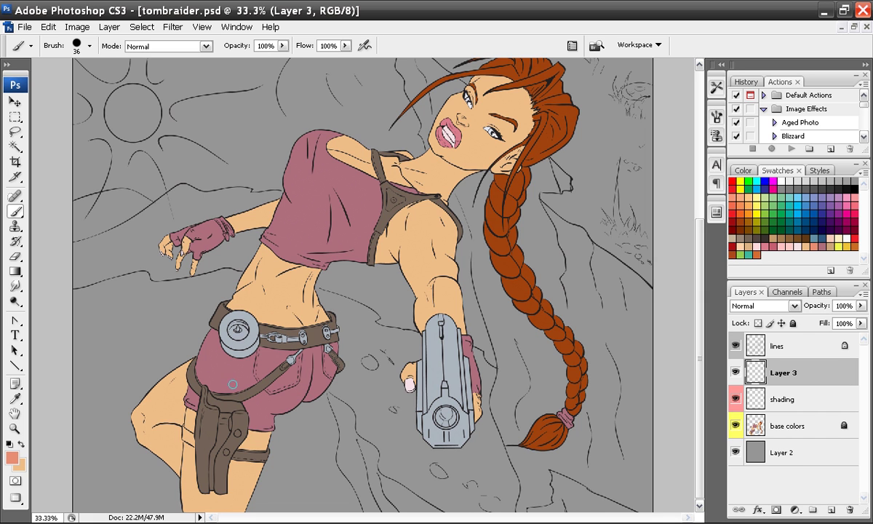
mouse_move(290, 199)
mouse_down()
mouse_move(327, 239)
mouse_move(336, 222)
mouse_up()
mouse_move(267, 256)
mouse_down()
mouse_move(243, 299)
mouse_move(327, 336)
mouse_up()
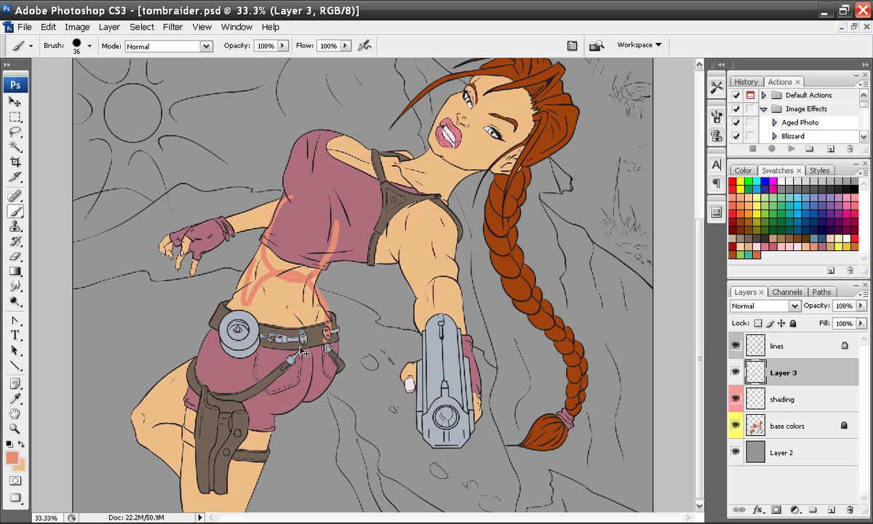
key(ctrl+z)
key(ctrl+alt+z)
With a 20 px brush, outline and fill a salmon band across both eyes of the face.
drag(398, 241, 291, 356)
key(ctrl+plus)
key(ctrl+plus)
key(ctrl+plus)
key(ctrl+plus)
drag(582, 263, 160, 342)
drag(483, 249, 291, 381)
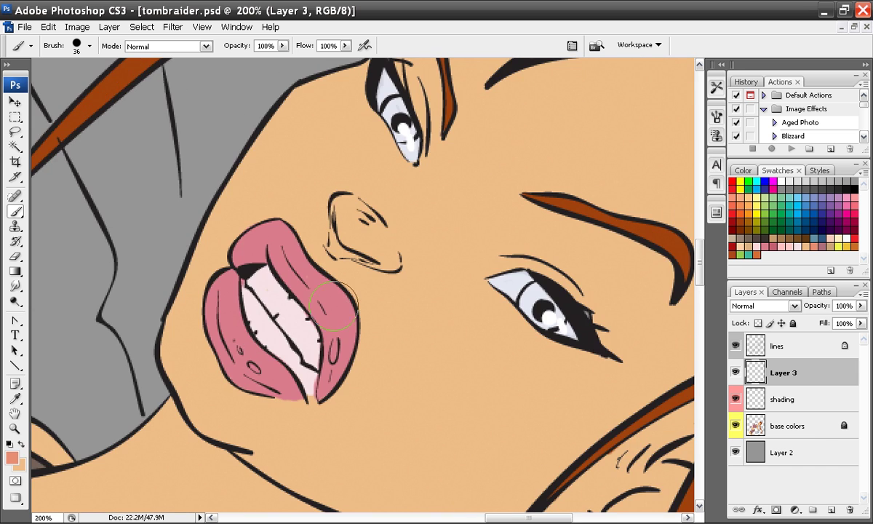
key(ctrl+minus)
mouse_move(461, 263)
mouse_down()
mouse_move(455, 270)
mouse_move(296, 220)
mouse_move(290, 247)
mouse_up()
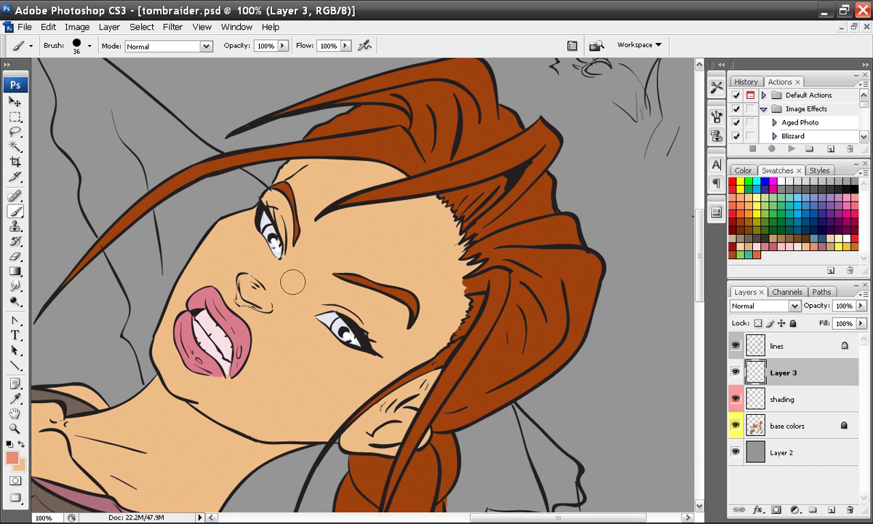
right_click(271, 246)
click(293, 255)
key(Return)
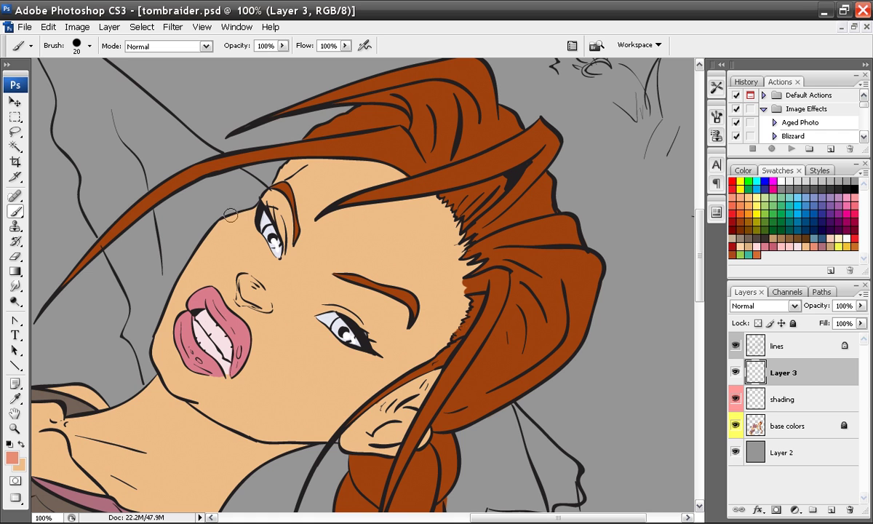
mouse_move(236, 218)
mouse_down()
mouse_move(252, 218)
mouse_move(302, 259)
mouse_move(348, 334)
mouse_move(380, 343)
mouse_move(359, 366)
mouse_move(380, 347)
mouse_up()
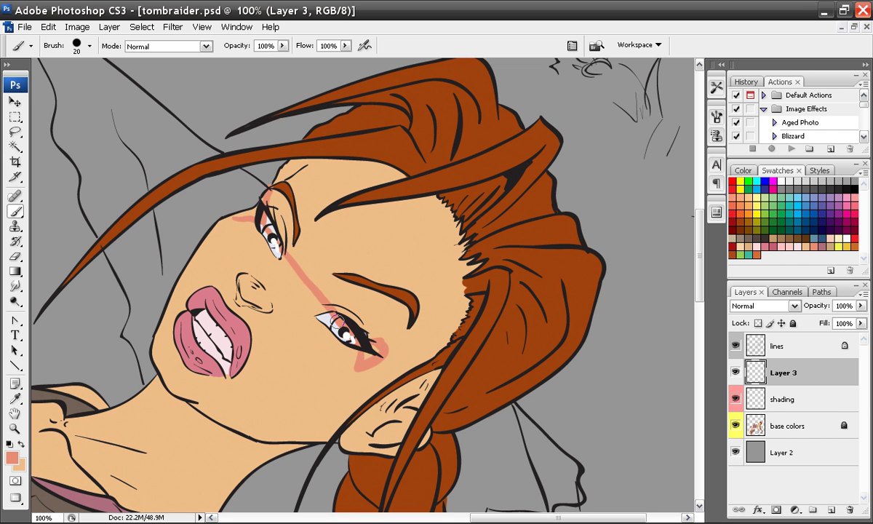
drag(226, 213, 334, 353)
drag(261, 182, 386, 344)
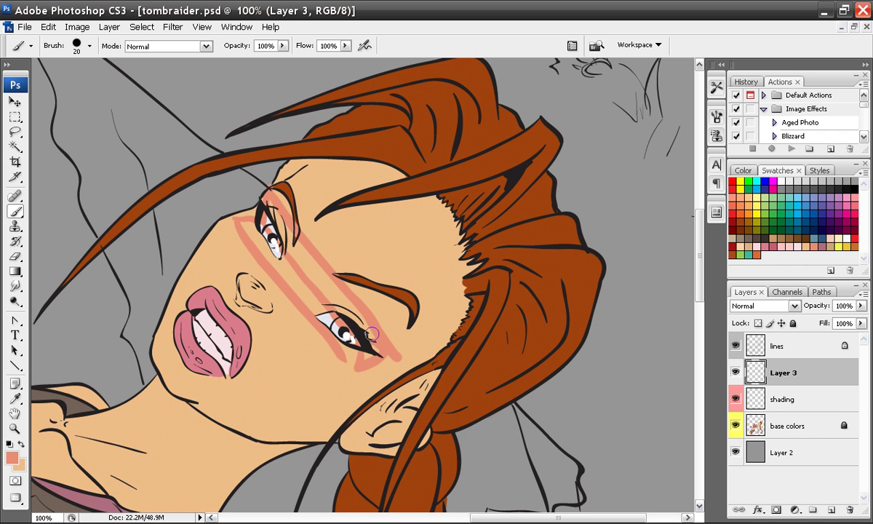
mouse_move(237, 208)
mouse_down()
mouse_move(251, 195)
mouse_move(268, 208)
mouse_move(287, 254)
mouse_move(342, 274)
mouse_up()
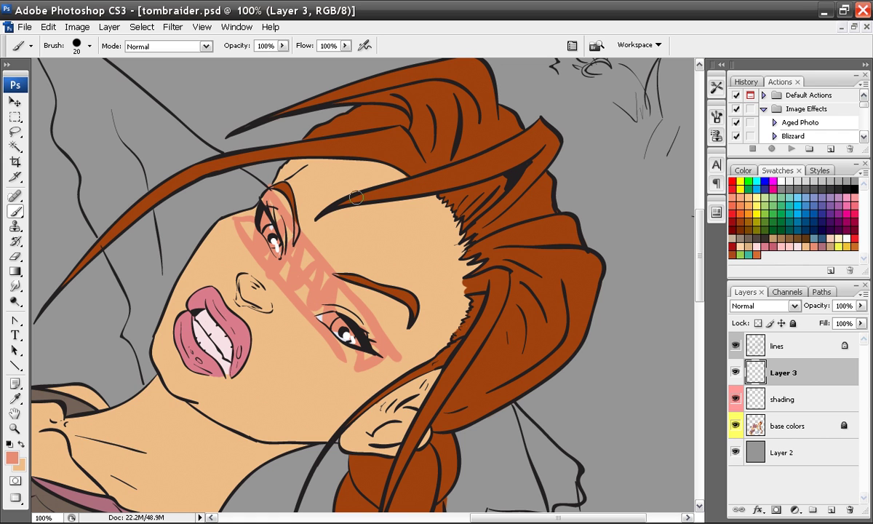
Sketch the planes of the forehead, temple and nose bridge on the same temporary layer.
mouse_move(275, 193)
mouse_down()
mouse_move(345, 149)
mouse_move(287, 160)
mouse_up()
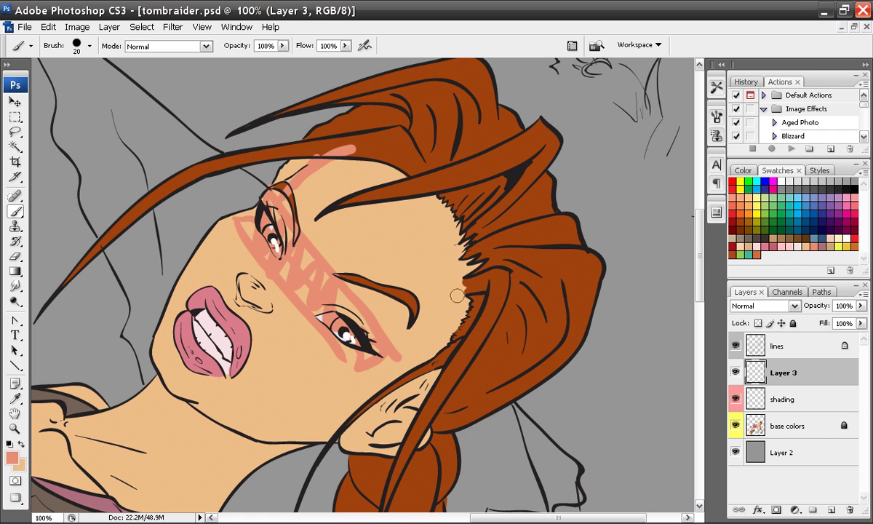
drag(402, 285, 398, 329)
mouse_move(364, 186)
mouse_down()
mouse_move(340, 255)
mouse_move(367, 186)
mouse_up()
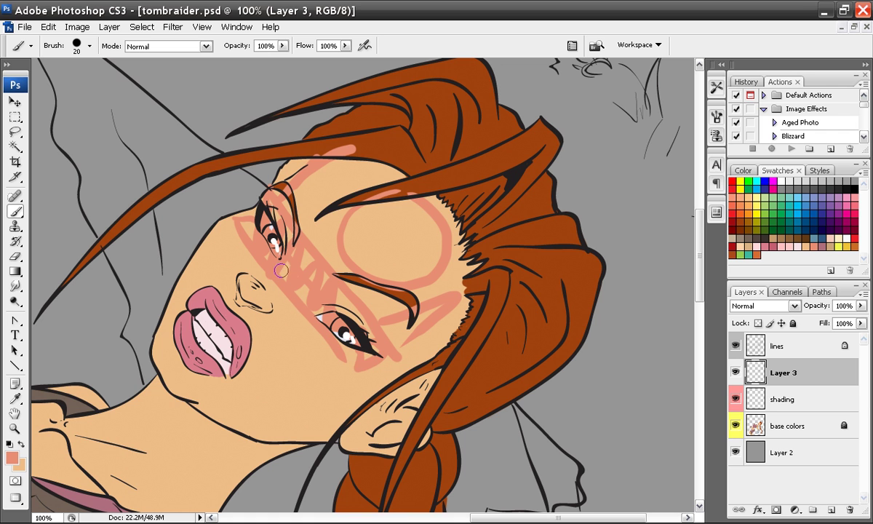
mouse_move(288, 266)
mouse_down()
mouse_move(249, 281)
mouse_move(248, 299)
mouse_move(299, 277)
mouse_move(260, 251)
mouse_up()
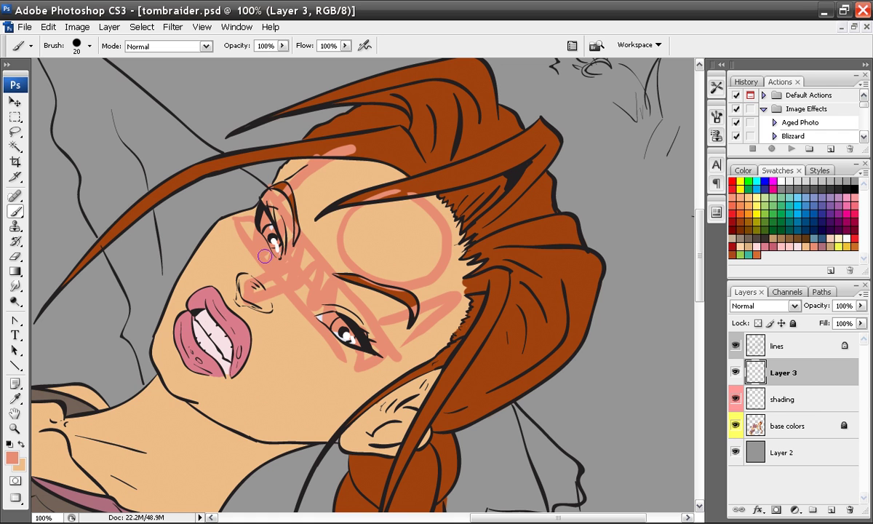
key(ctrl+z)
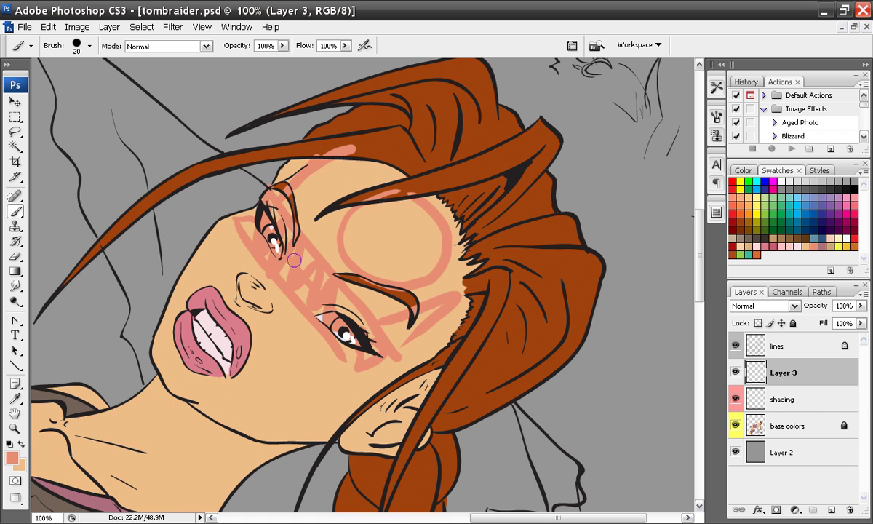
key(ctrl+z)
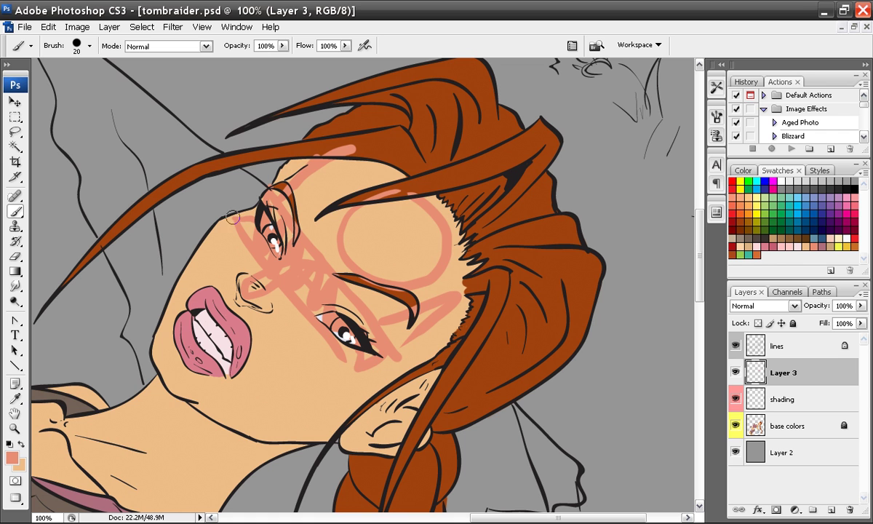
Sketch the cheek and jaw planes of the face, and delete the temporary sketch layer.
mouse_move(233, 217)
mouse_down()
mouse_move(192, 253)
mouse_move(150, 342)
mouse_move(357, 379)
mouse_up()
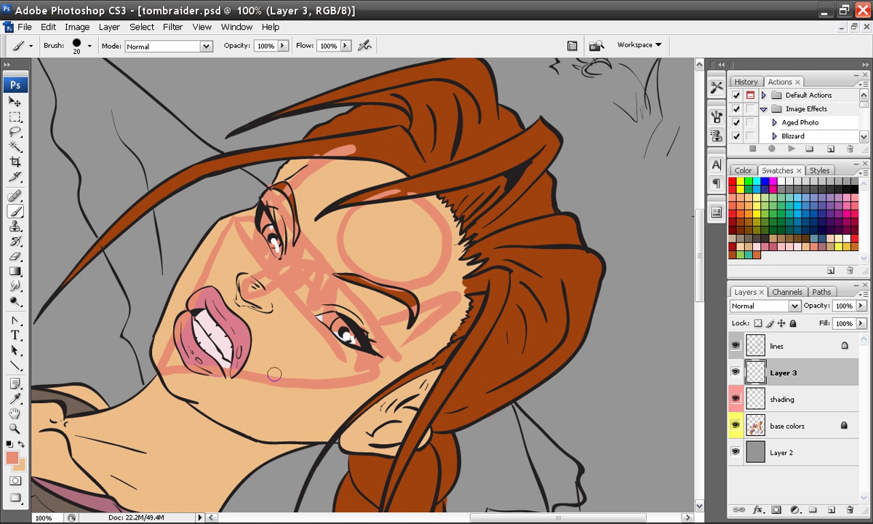
drag(207, 215, 157, 320)
mouse_move(169, 360)
mouse_down()
mouse_move(229, 410)
mouse_move(255, 380)
mouse_move(307, 401)
mouse_move(378, 379)
mouse_up()
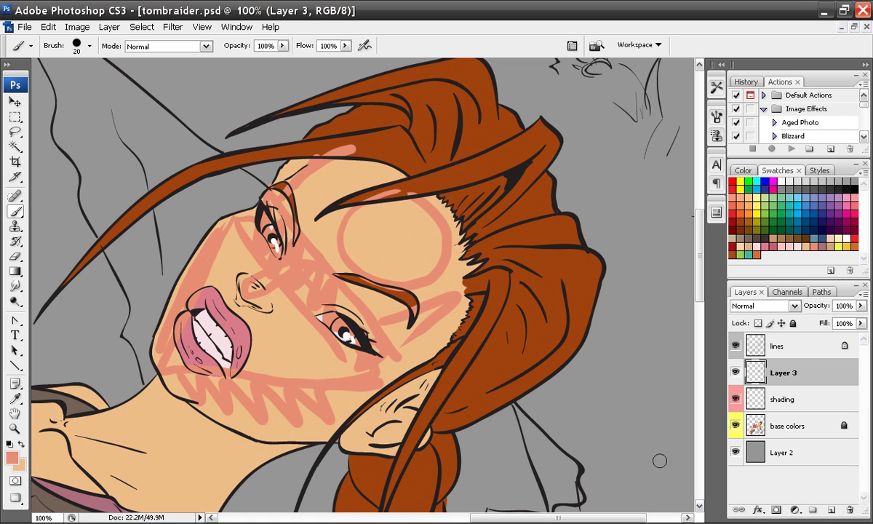
click(848, 508)
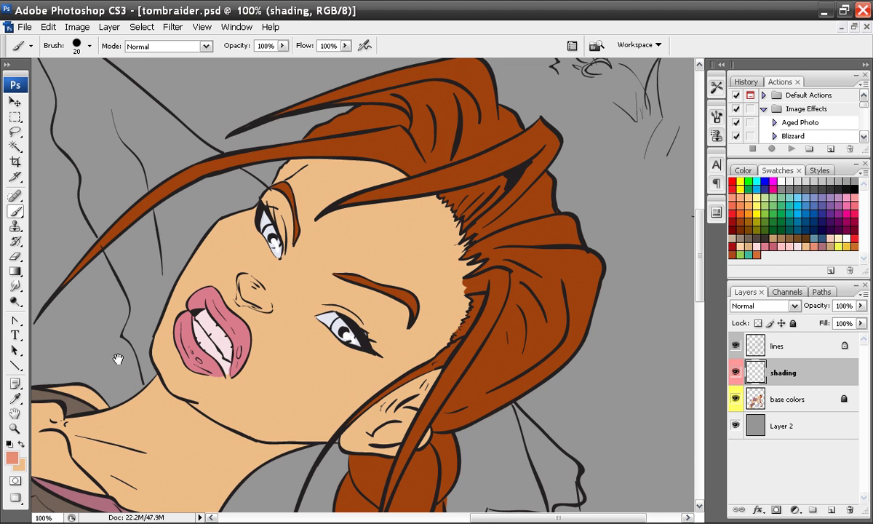
Try drawing a light-direction arrow above the outstretched gloved hand, pointing up toward the chest, and undo it.
drag(113, 354, 293, 222)
key(ctrl+minus)
key(ctrl+minus)
drag(275, 266, 258, 288)
key(ctrl+plus)
key(ctrl+minus)
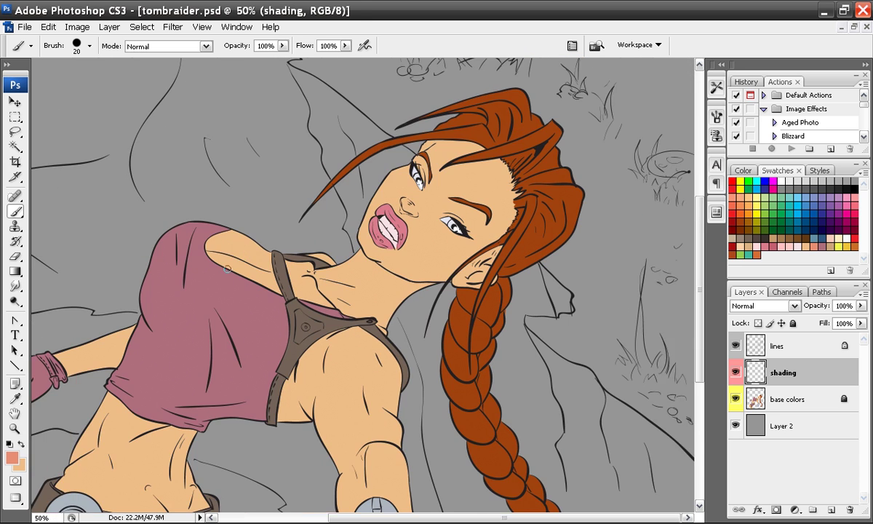
key(ctrl+minus)
drag(218, 304, 192, 270)
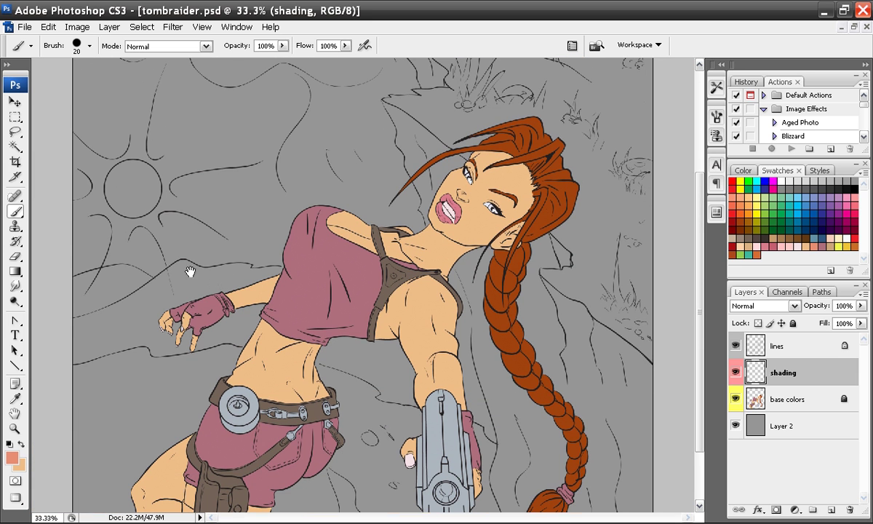
drag(93, 317, 224, 239)
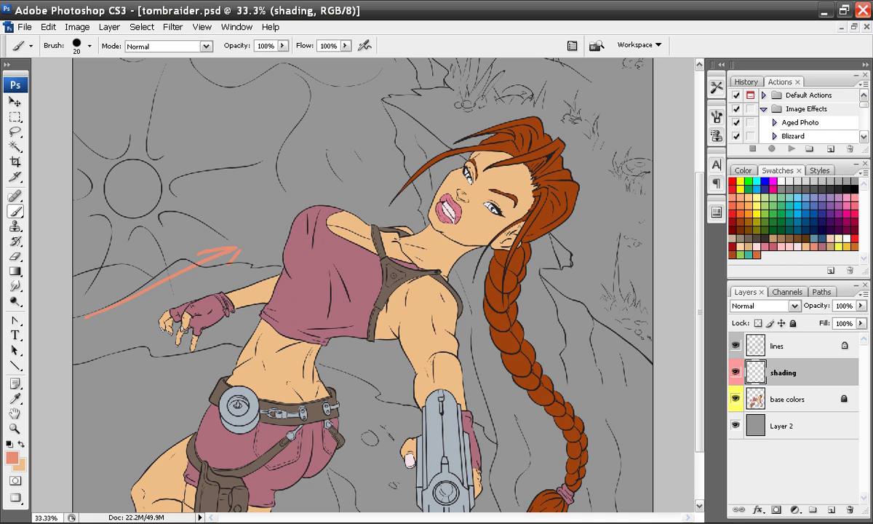
key(ctrl+z)
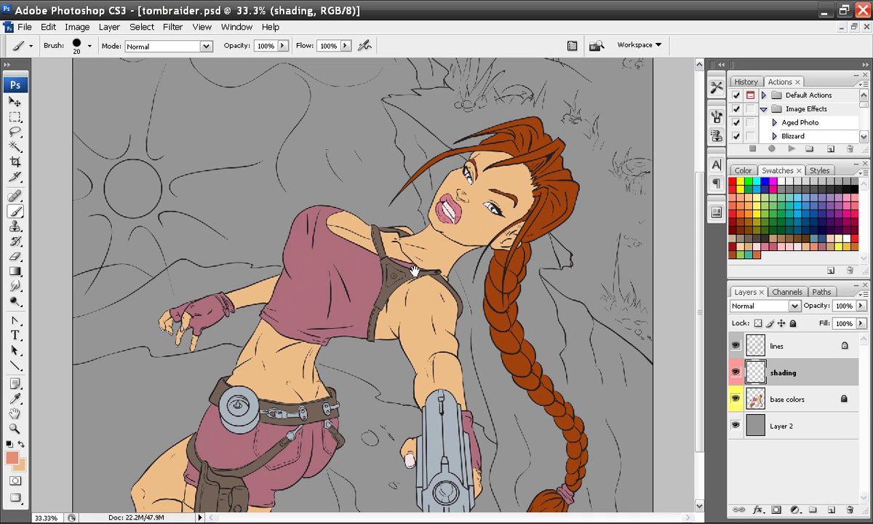
Select all skin areas with Color Range by sampling the skin tone, return to the Brush tool and hide the selection edges.
drag(359, 284, 336, 318)
key(ctrl+plus)
key(ctrl+plus)
drag(474, 295, 355, 332)
key(ctrl+plus)
drag(232, 261, 279, 281)
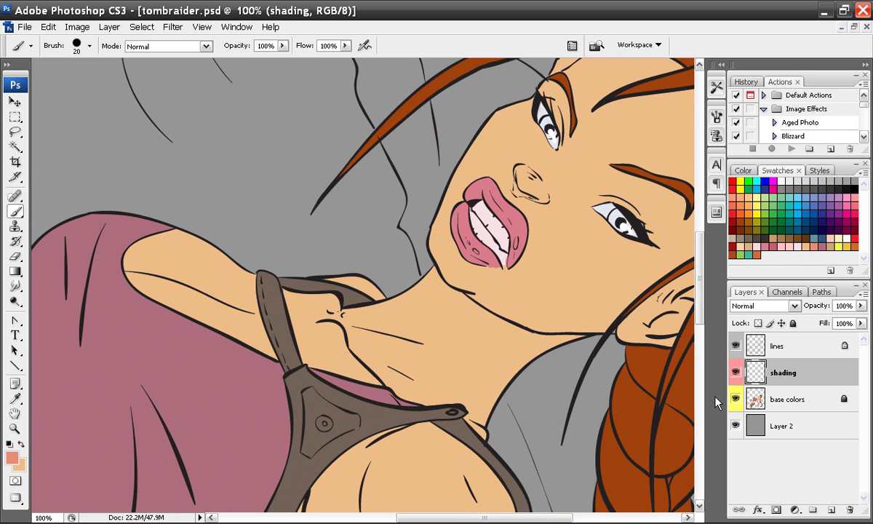
click(140, 27)
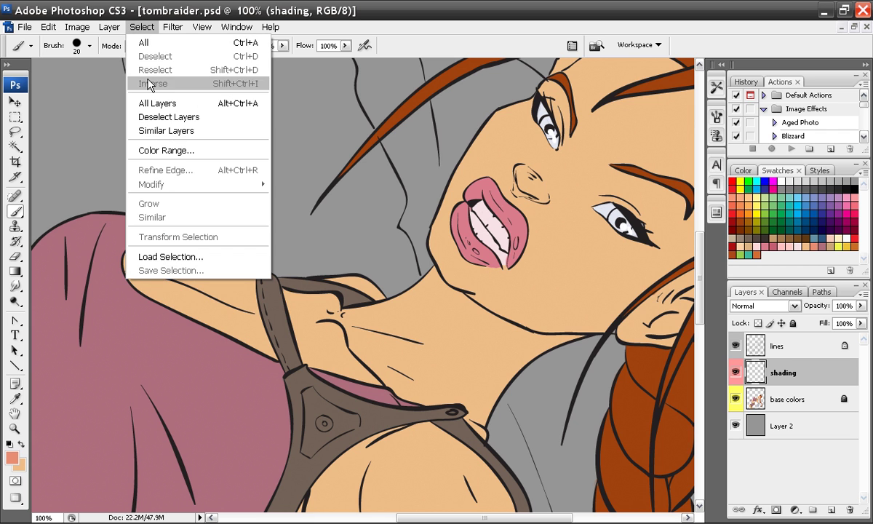
click(176, 149)
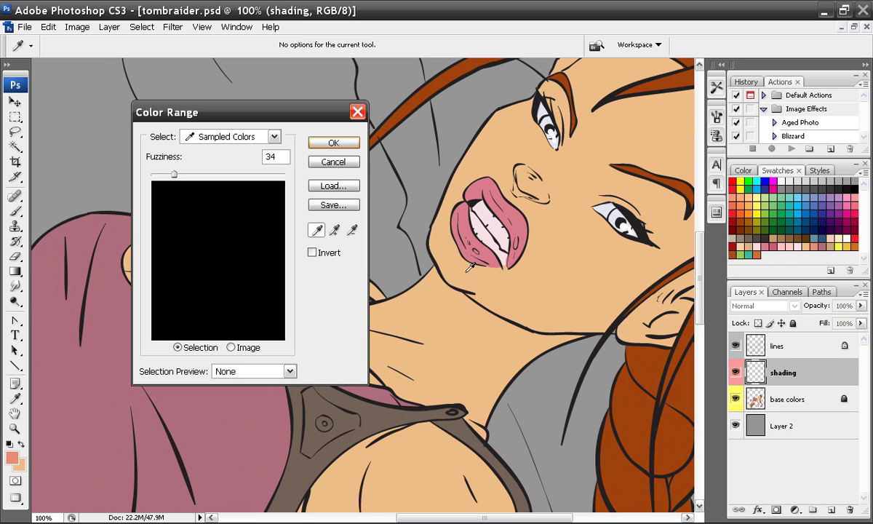
click(506, 247)
click(333, 143)
key(b)
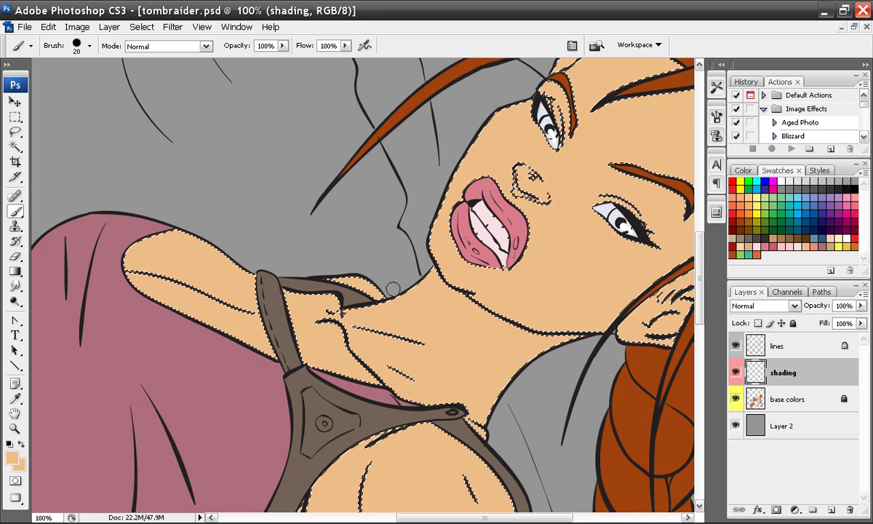
key(ctrl+h)
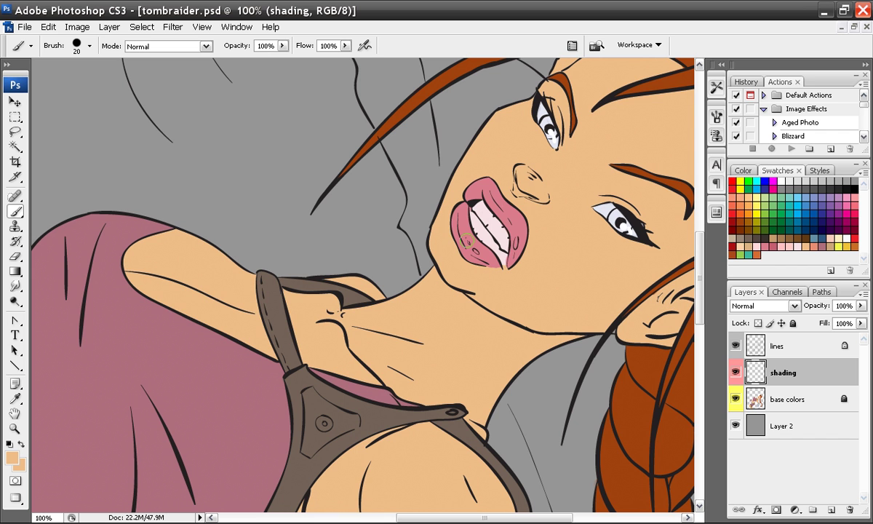
Set the brush size to 36 px and the foreground color to salmon, try a dab on the neck and undo it.
right_click(194, 249)
click(220, 371)
click(414, 15)
drag(125, 262, 148, 248)
click(764, 230)
mouse_move(421, 307)
mouse_down()
mouse_move(437, 320)
mouse_move(424, 312)
mouse_up()
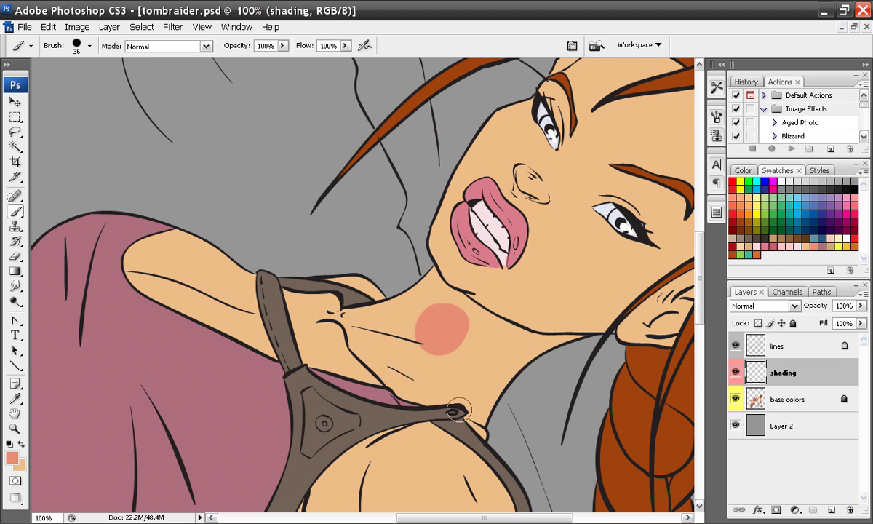
key(ctrl+z)
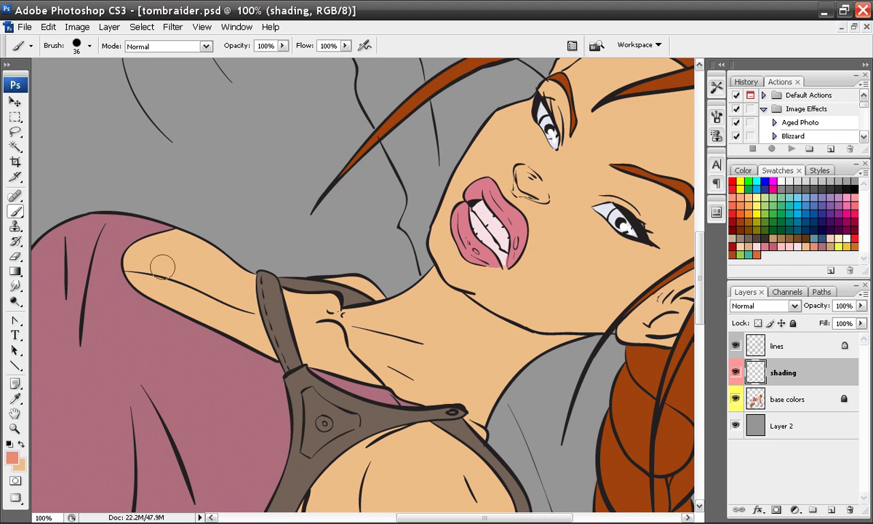
Paint salmon shadows along the shoulder's upper edge, under the strap at the collarbone and below the upper neck crease.
mouse_move(133, 248)
mouse_down()
mouse_move(250, 278)
mouse_move(172, 232)
mouse_move(130, 253)
mouse_move(174, 244)
mouse_move(217, 257)
mouse_move(195, 250)
mouse_move(117, 257)
mouse_move(181, 255)
mouse_move(287, 290)
mouse_up()
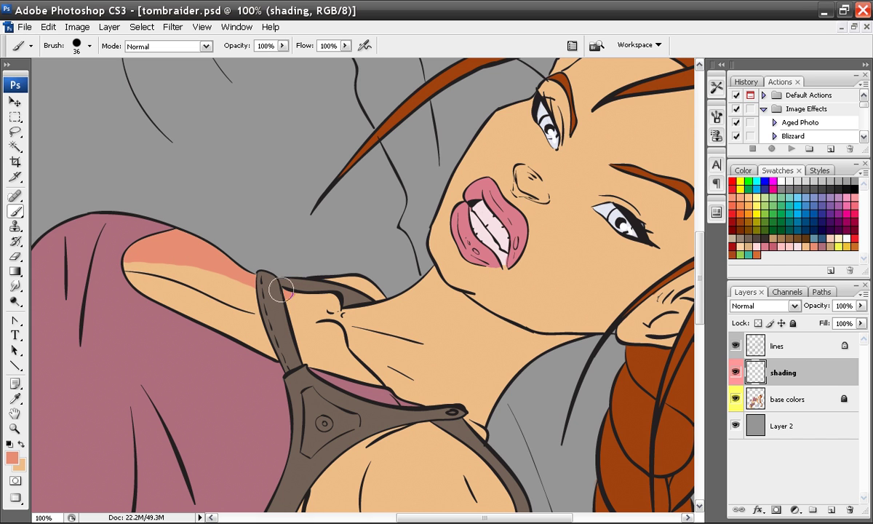
mouse_move(281, 289)
mouse_down()
mouse_move(337, 301)
mouse_move(348, 333)
mouse_move(331, 337)
mouse_move(341, 347)
mouse_move(347, 330)
mouse_move(358, 348)
mouse_move(346, 323)
mouse_move(354, 306)
mouse_move(355, 335)
mouse_move(400, 393)
mouse_up()
drag(357, 331, 415, 349)
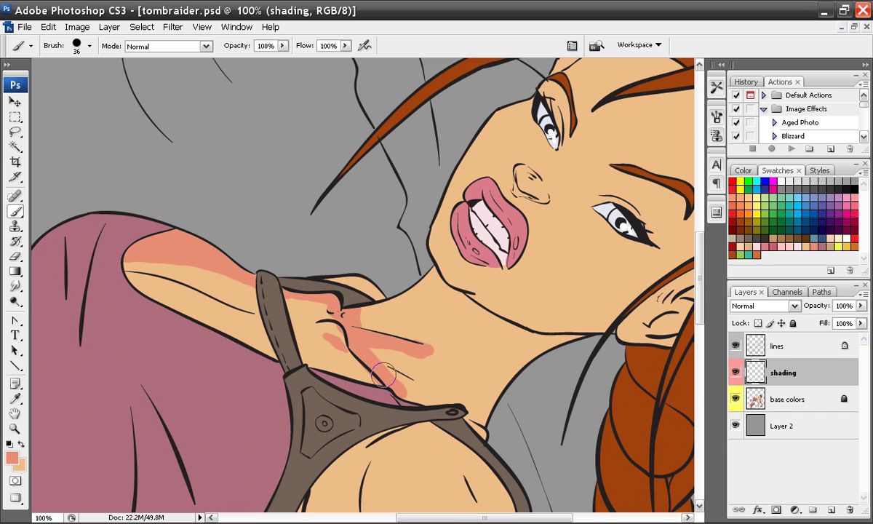
Paint salmon shadows at the neck's base, under the jaw and along the lower crease of the bare shoulder.
mouse_move(384, 361)
mouse_down()
mouse_move(441, 389)
mouse_move(458, 411)
mouse_up()
mouse_move(578, 333)
mouse_down()
mouse_move(507, 332)
mouse_move(462, 305)
mouse_move(436, 275)
mouse_move(533, 341)
mouse_move(483, 400)
mouse_move(546, 344)
mouse_up()
mouse_move(474, 417)
mouse_down()
mouse_move(464, 366)
mouse_move(509, 354)
mouse_move(512, 341)
mouse_move(464, 403)
mouse_move(502, 358)
mouse_move(498, 336)
mouse_move(488, 387)
mouse_up()
mouse_move(128, 276)
mouse_down()
mouse_move(136, 264)
mouse_move(156, 269)
mouse_move(271, 329)
mouse_up()
drag(194, 296, 139, 282)
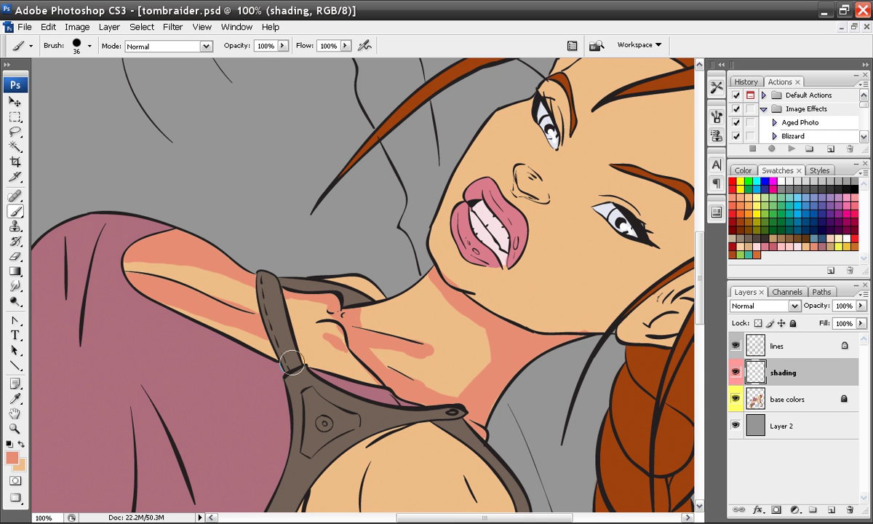
Set the Eraser to a hard 13 px tip.
click(14, 256)
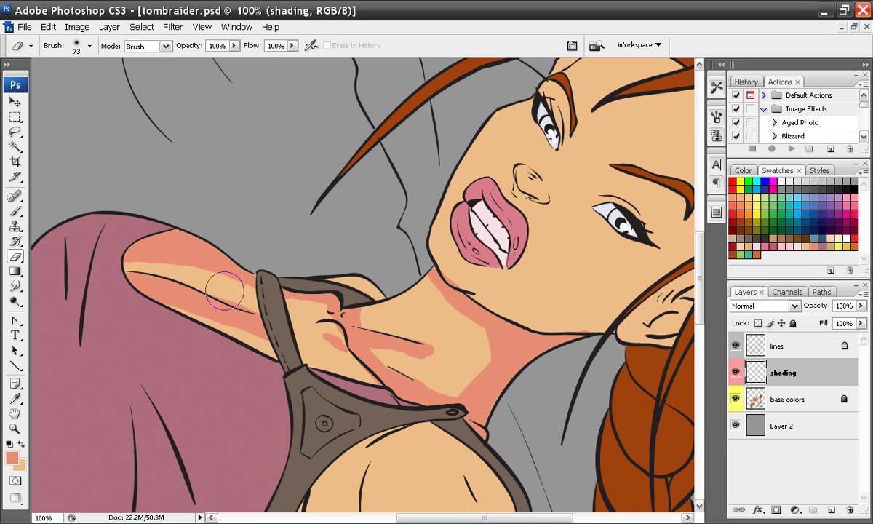
right_click(209, 271)
click(210, 282)
right_click(211, 283)
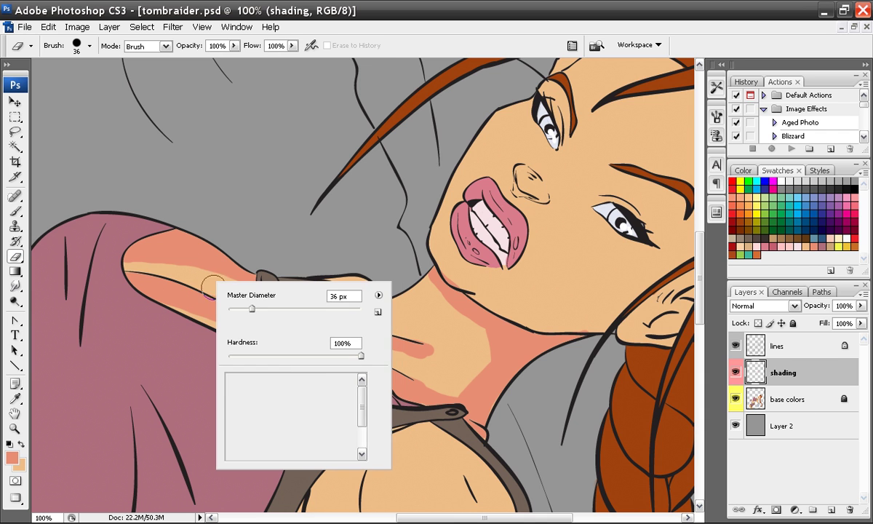
drag(252, 310, 236, 309)
key(Escape)
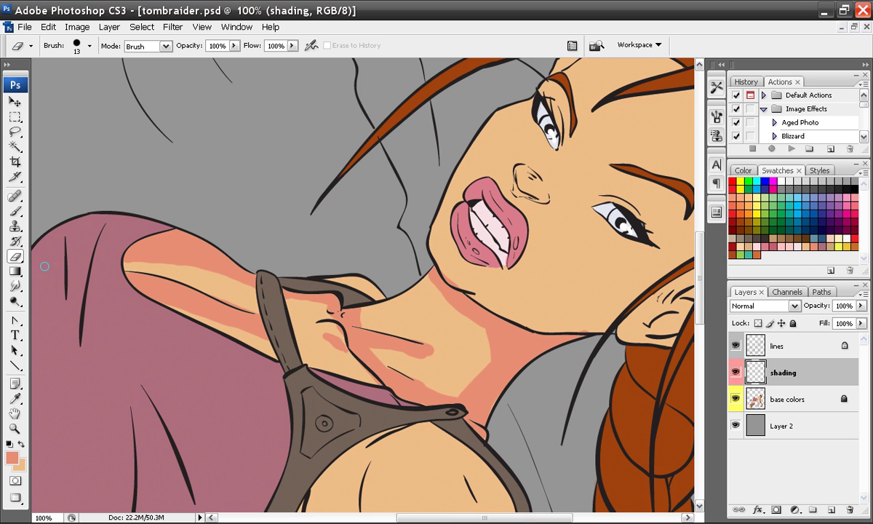
Return to the Brush tool and paint a salmon shadow on the chest skin along the inner edge of the shoulder strap.
click(15, 211)
mouse_move(337, 415)
mouse_down()
mouse_move(322, 411)
mouse_move(253, 314)
mouse_up()
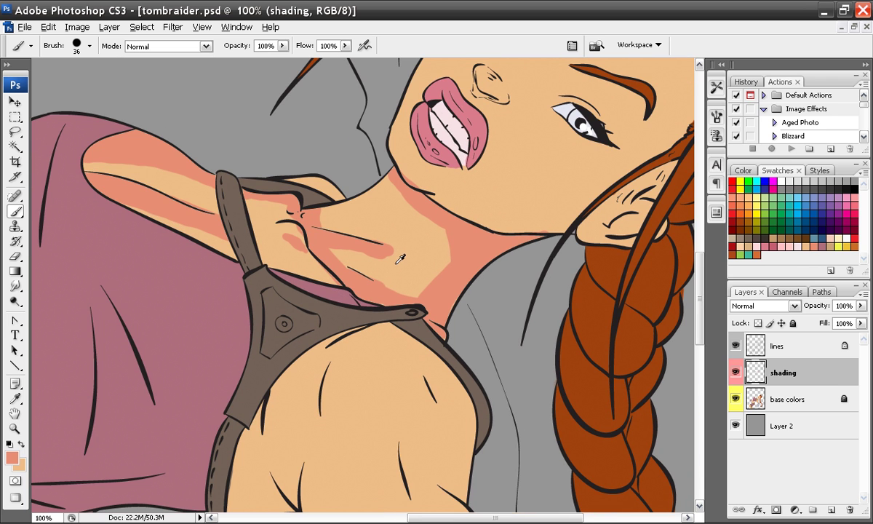
drag(264, 390, 283, 300)
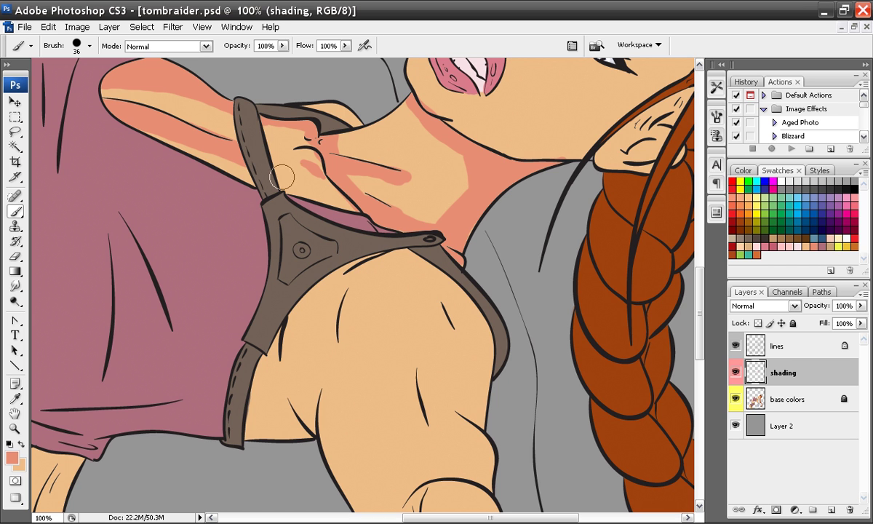
drag(250, 116, 272, 178)
Paint salmon shadows on the near arm along the harness edge, beside the upper crease and across the armpit.
key(space)
drag(304, 301, 290, 243)
mouse_move(384, 198)
mouse_down()
mouse_move(339, 208)
mouse_move(282, 250)
mouse_move(262, 279)
mouse_move(231, 362)
mouse_up()
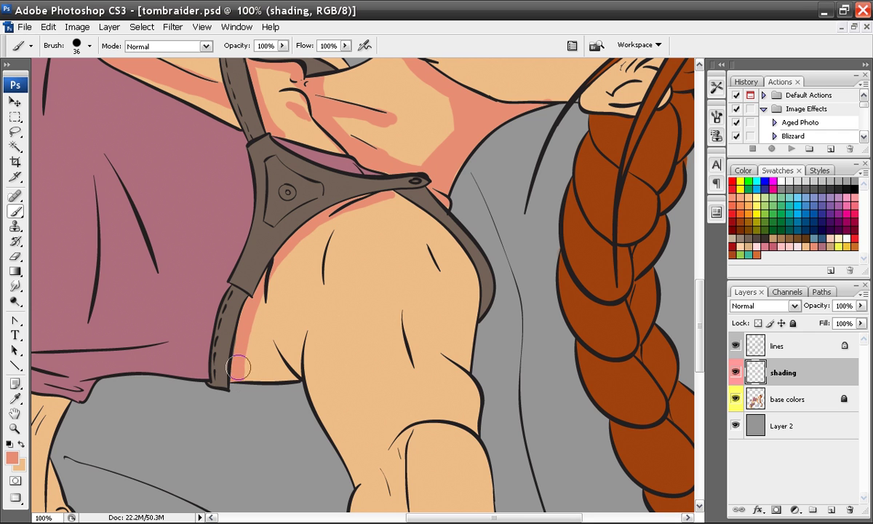
drag(387, 196, 410, 204)
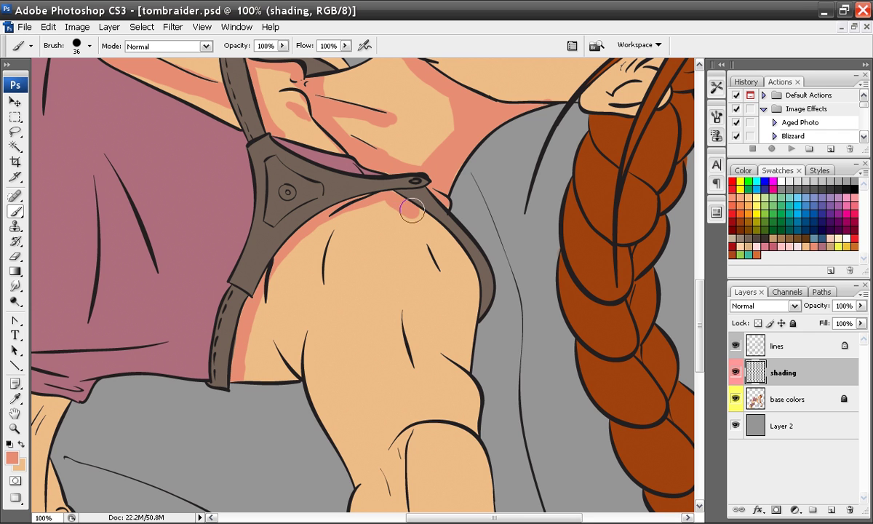
drag(327, 243, 319, 282)
mouse_move(304, 336)
mouse_down()
mouse_move(300, 370)
mouse_move(276, 349)
mouse_move(282, 360)
mouse_move(258, 381)
mouse_move(249, 343)
mouse_move(299, 344)
mouse_move(267, 366)
mouse_move(252, 361)
mouse_move(289, 357)
mouse_move(272, 358)
mouse_move(223, 266)
mouse_move(259, 307)
mouse_up()
Switch to the Blur tool with a soft 25 px tip at 0% hardness for the shoulder shadows.
key(ctrl+minus)
drag(257, 214, 279, 304)
key(ctrl+plus)
key(ctrl+plus)
drag(227, 266, 313, 359)
drag(255, 302, 507, 435)
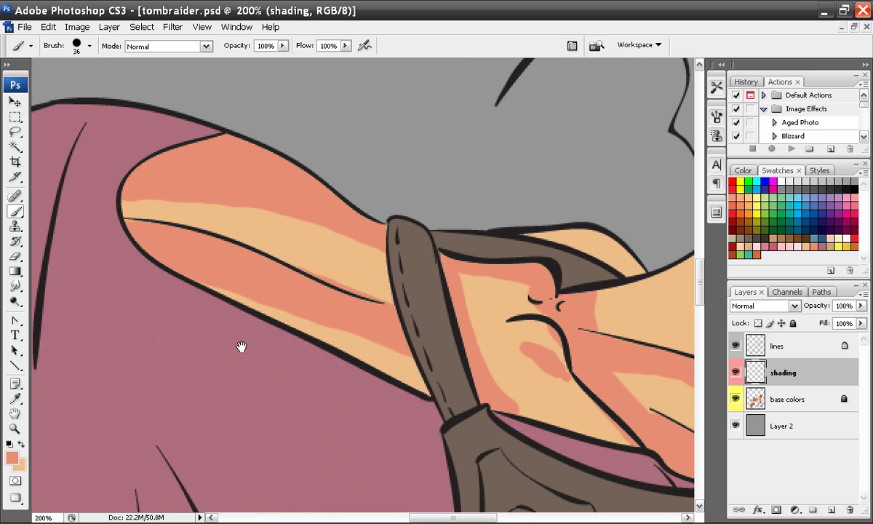
click(16, 287)
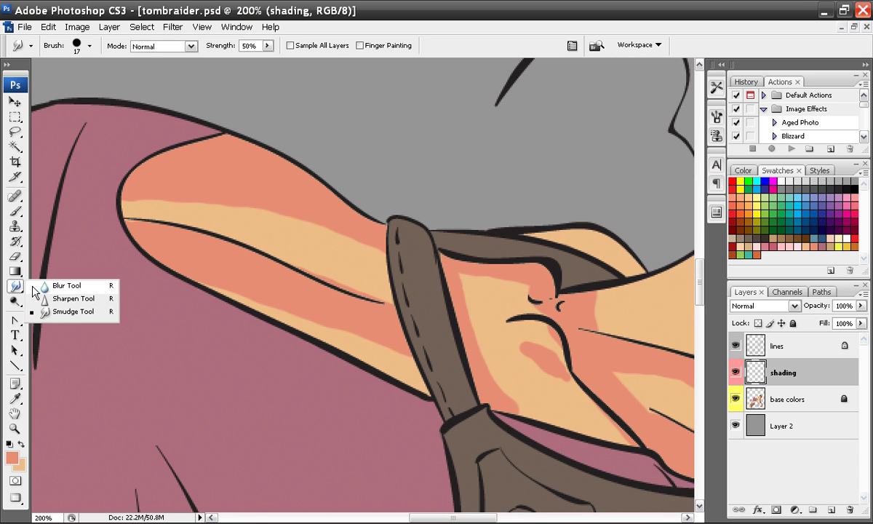
click(43, 286)
right_click(322, 236)
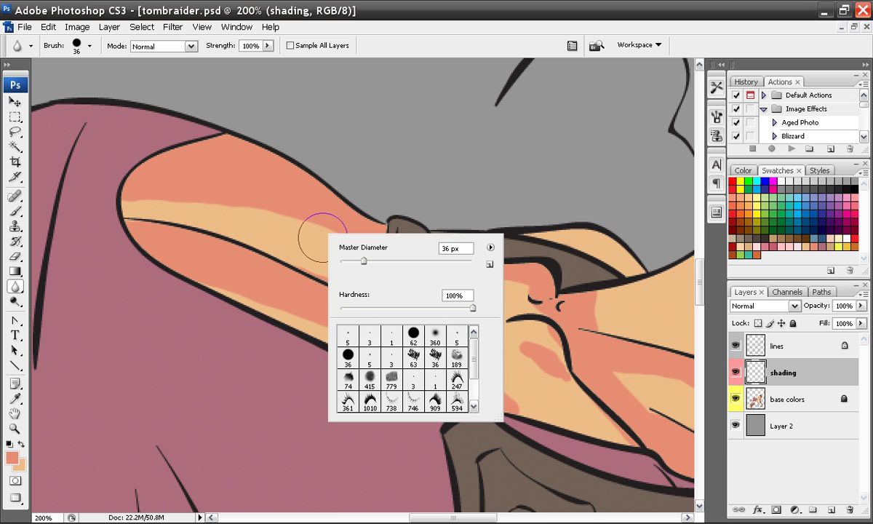
click(434, 334)
drag(367, 260, 387, 261)
click(356, 262)
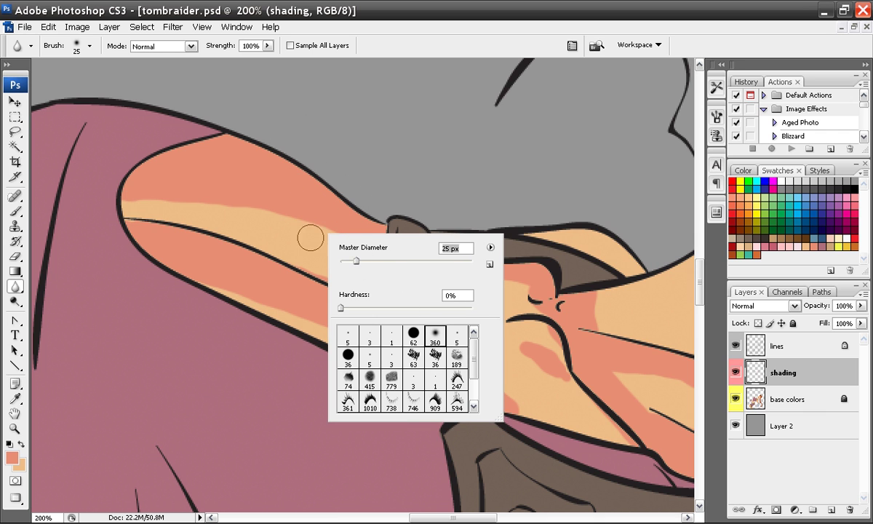
Blur the shadow edges on the bare shoulder, beside the strap, at the collarbone and around the neck crease stroke.
click(309, 237)
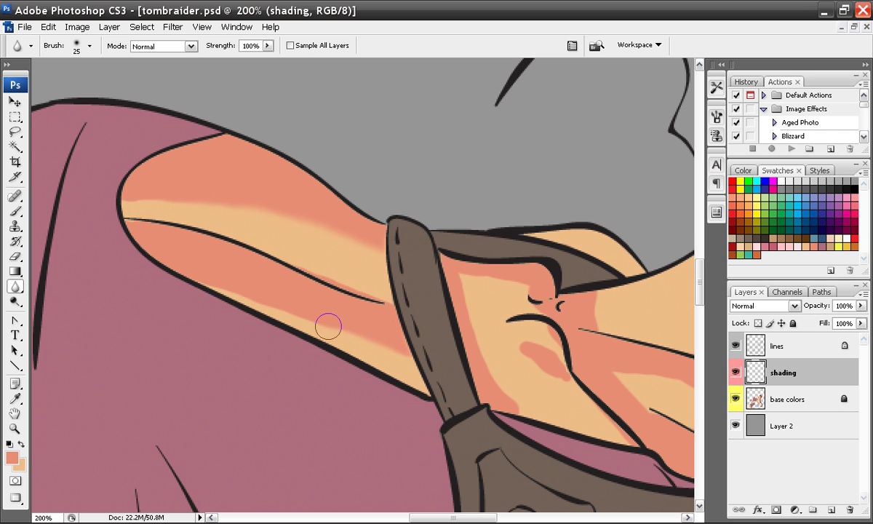
drag(322, 287, 396, 306)
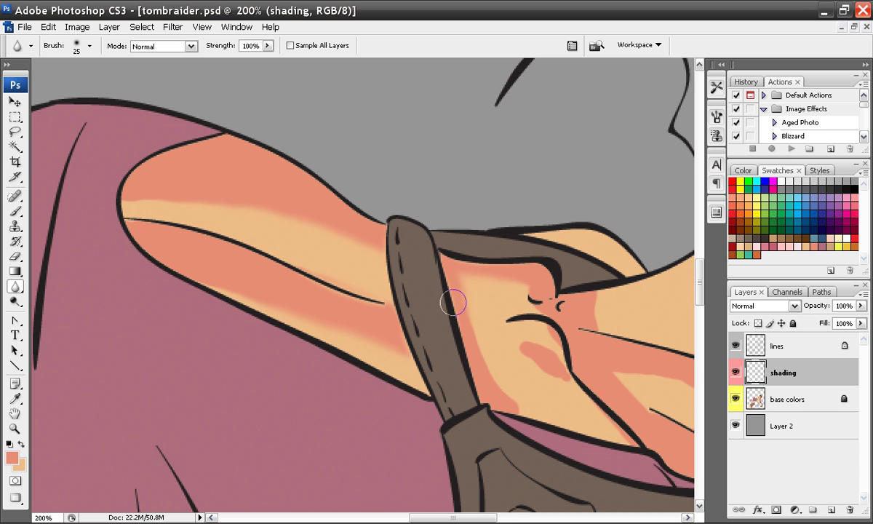
drag(531, 327, 361, 266)
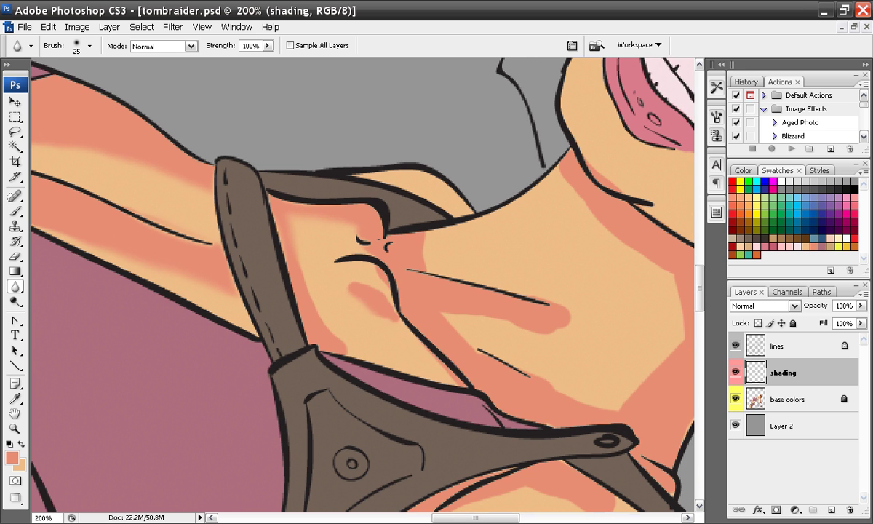
drag(396, 334, 348, 290)
drag(357, 331, 241, 301)
mouse_move(410, 301)
mouse_down()
mouse_move(332, 281)
mouse_move(424, 296)
mouse_move(409, 289)
mouse_up()
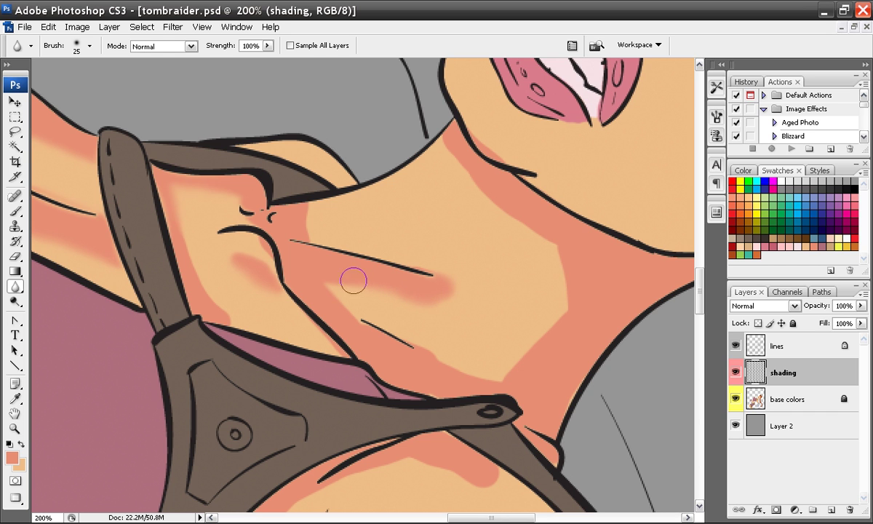
Blur the edge of the shadow under the chin and the end of the arm shadow beneath the harness tip.
drag(457, 336, 384, 314)
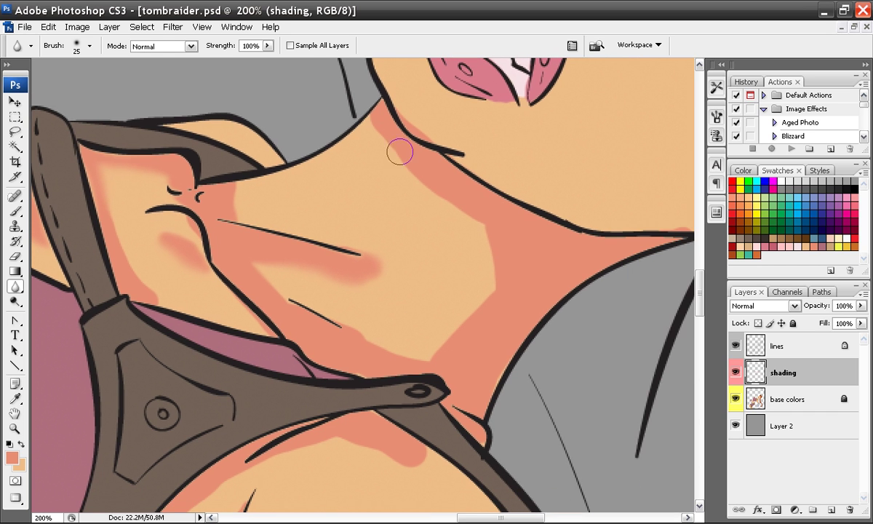
drag(370, 125, 387, 142)
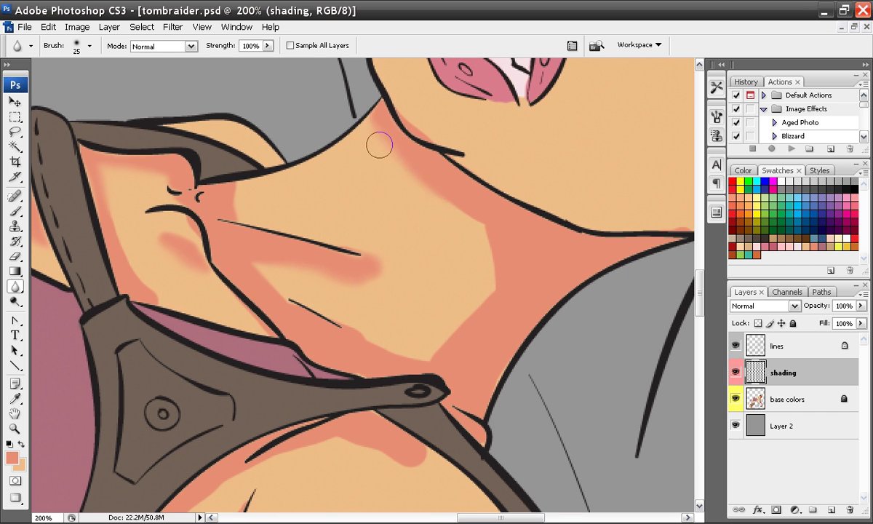
drag(389, 222, 453, 76)
drag(434, 310, 470, 298)
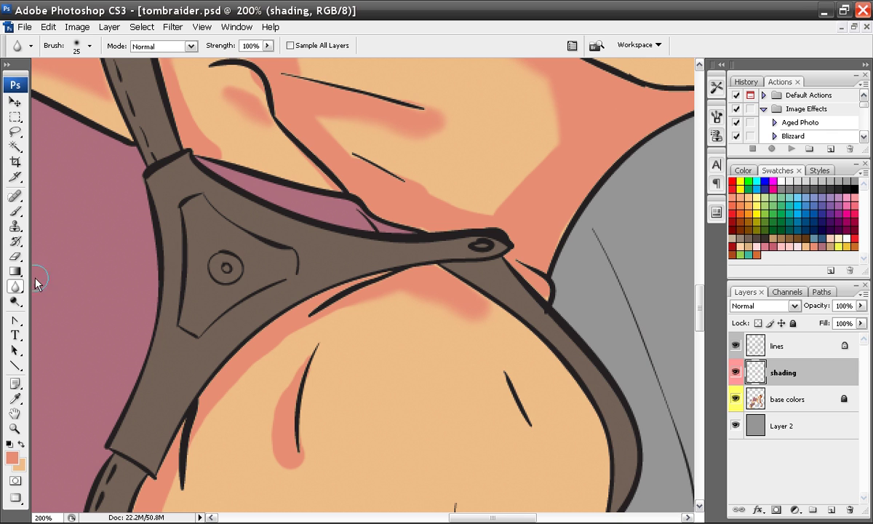
Smudge the shadow beneath the harness tip along the top of the near arm with a 62 px Smudge brush.
drag(18, 295, 62, 308)
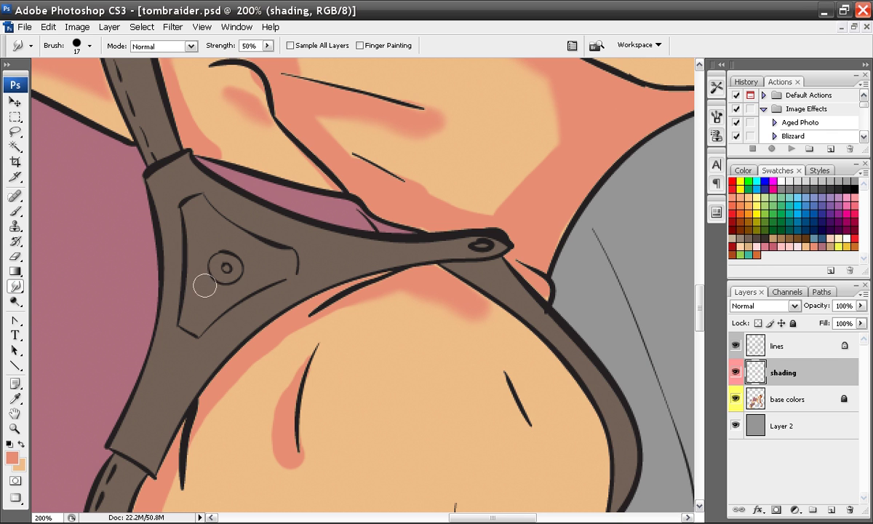
right_click(471, 328)
drag(497, 349, 526, 349)
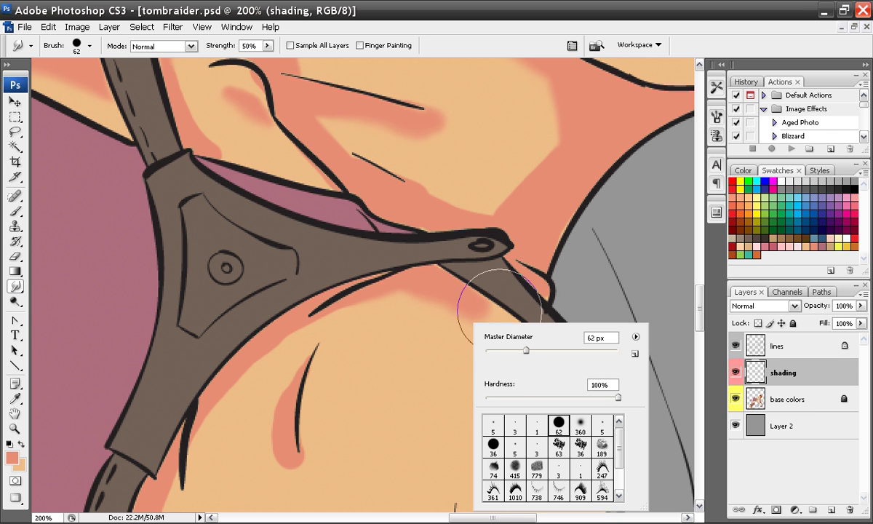
mouse_move(461, 296)
mouse_down()
mouse_move(516, 336)
mouse_move(512, 325)
mouse_move(421, 304)
mouse_move(425, 318)
mouse_move(492, 310)
mouse_move(483, 306)
mouse_move(429, 306)
mouse_move(397, 318)
mouse_move(430, 309)
mouse_move(517, 327)
mouse_move(526, 322)
mouse_move(396, 298)
mouse_move(490, 318)
mouse_up()
key(ctrl+z)
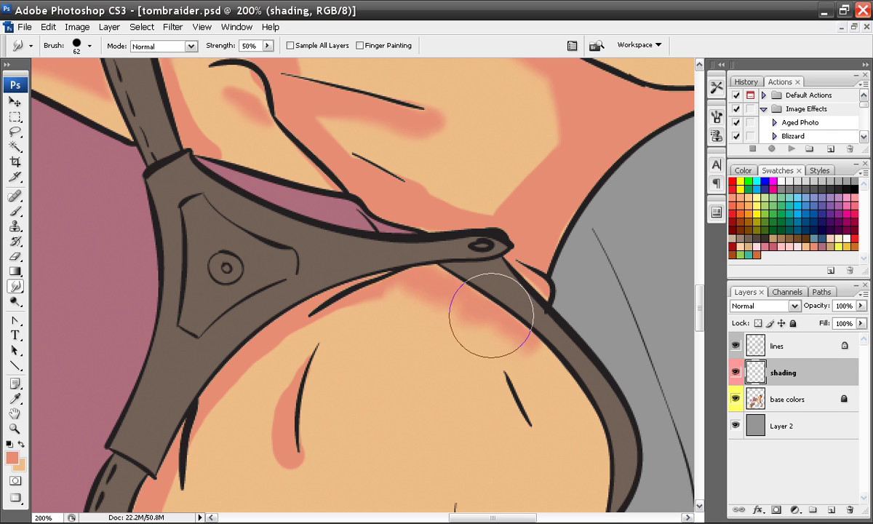
key(ctrl+z)
key(ctrl+z)
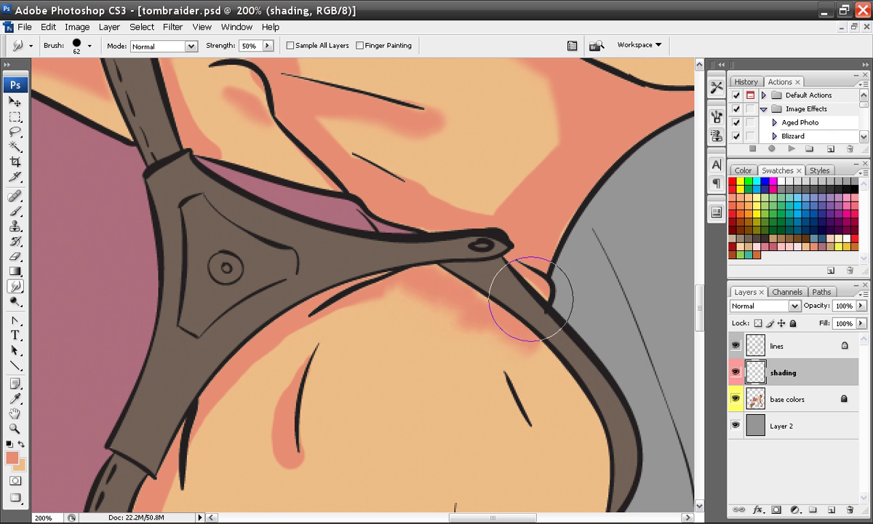
mouse_move(518, 312)
mouse_down()
mouse_move(522, 376)
mouse_move(492, 307)
mouse_move(407, 304)
mouse_move(405, 294)
mouse_move(408, 302)
mouse_move(384, 307)
mouse_up()
Reduce the Smudge brush to 28 px and smudge the upper part of the shadow beside the arm crease.
right_click(398, 276)
click(429, 304)
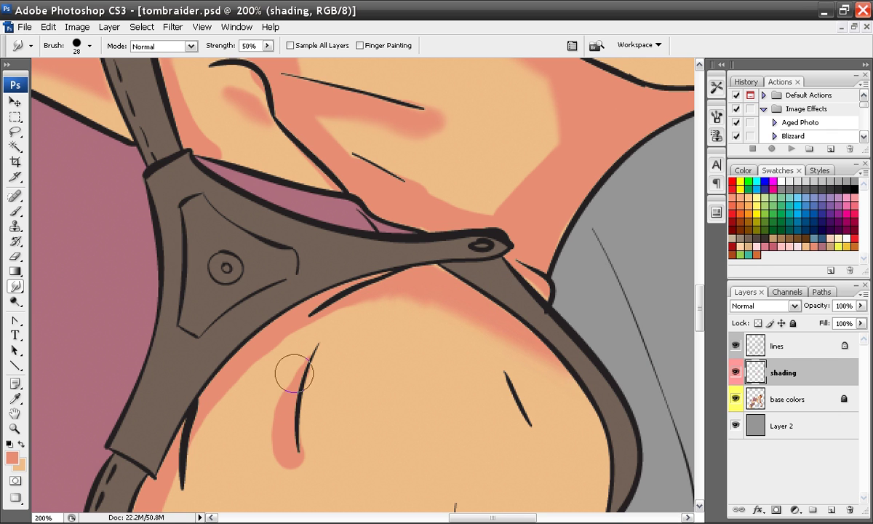
drag(292, 370, 294, 383)
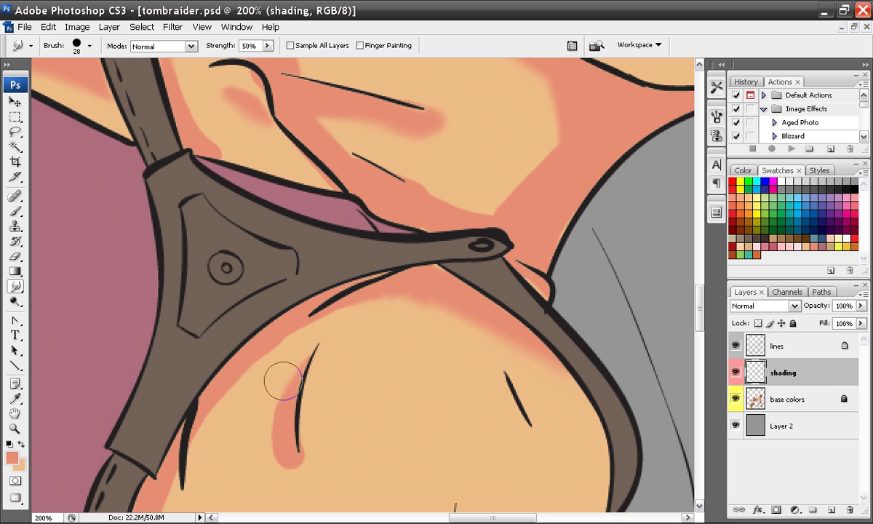
Reduce the Smudge brush to 13 px and smudge the outer edge of the arm crease shadow into the skin.
right_click(270, 377)
click(290, 357)
click(259, 395)
mouse_move(286, 392)
mouse_down()
mouse_move(287, 376)
mouse_move(275, 403)
mouse_move(296, 385)
mouse_move(277, 410)
mouse_move(279, 387)
mouse_move(279, 436)
mouse_up()
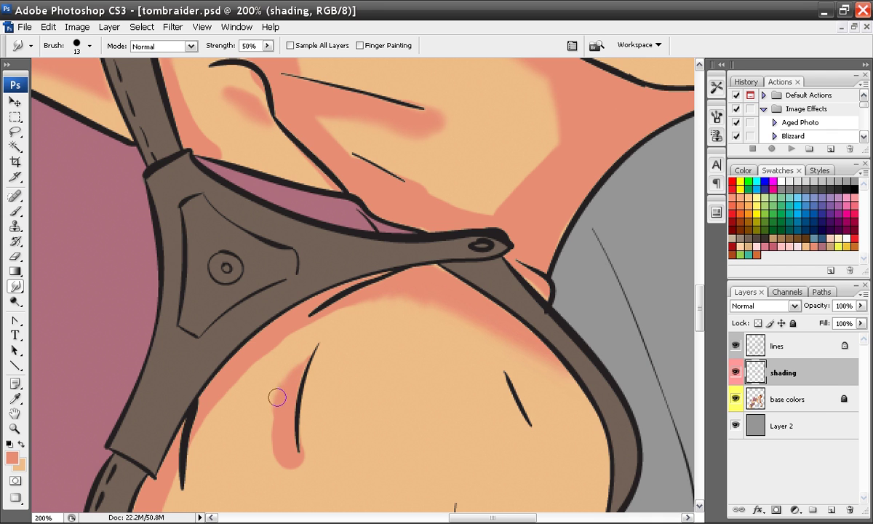
mouse_move(274, 399)
mouse_down()
mouse_move(285, 376)
mouse_move(270, 397)
mouse_move(278, 379)
mouse_up()
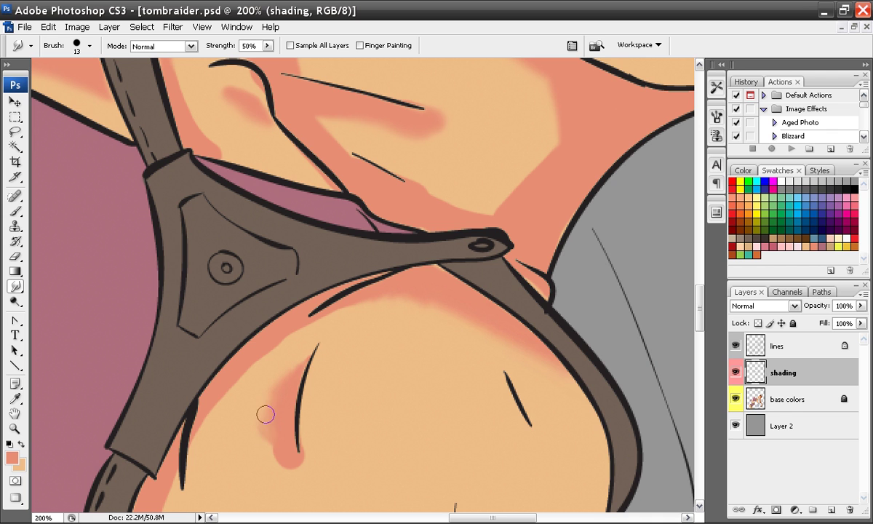
Soften the edge of the bare shoulder's upper shadow using the Eraser with a 35 px tip at 0% hardness.
drag(327, 304, 310, 310)
key(ctrl+minus)
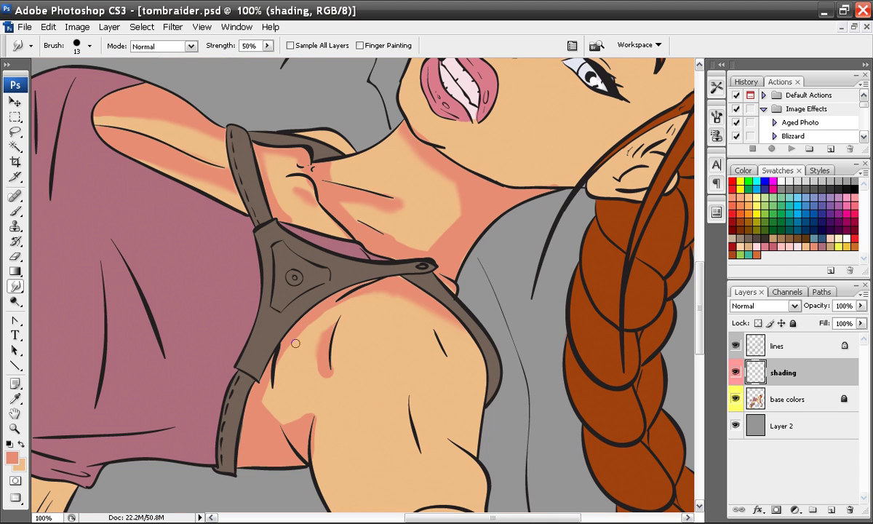
click(14, 256)
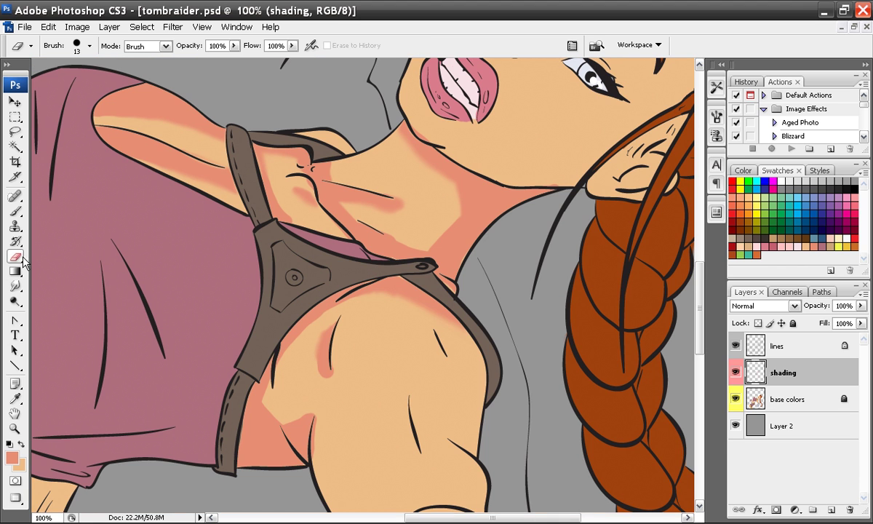
right_click(278, 246)
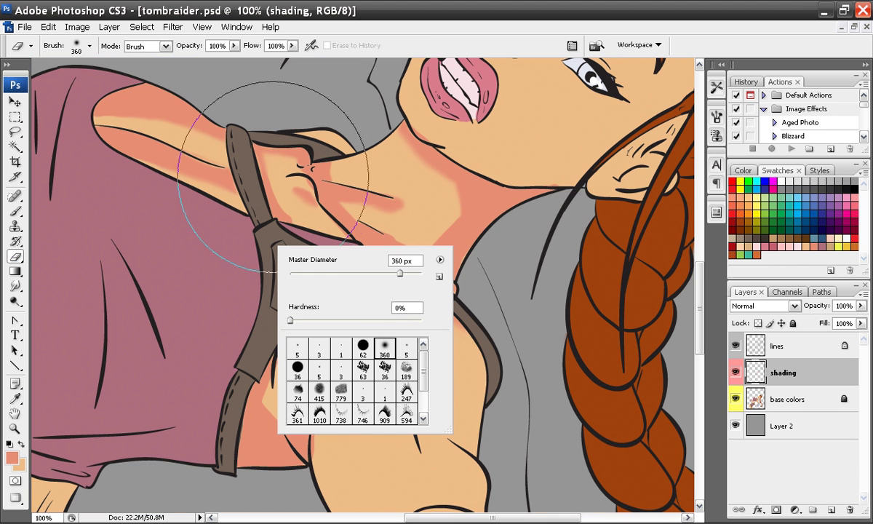
click(312, 273)
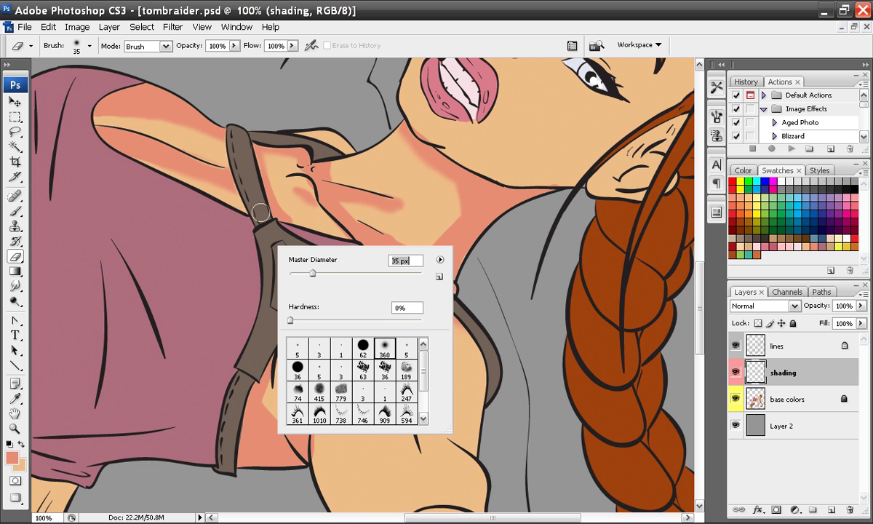
click(219, 141)
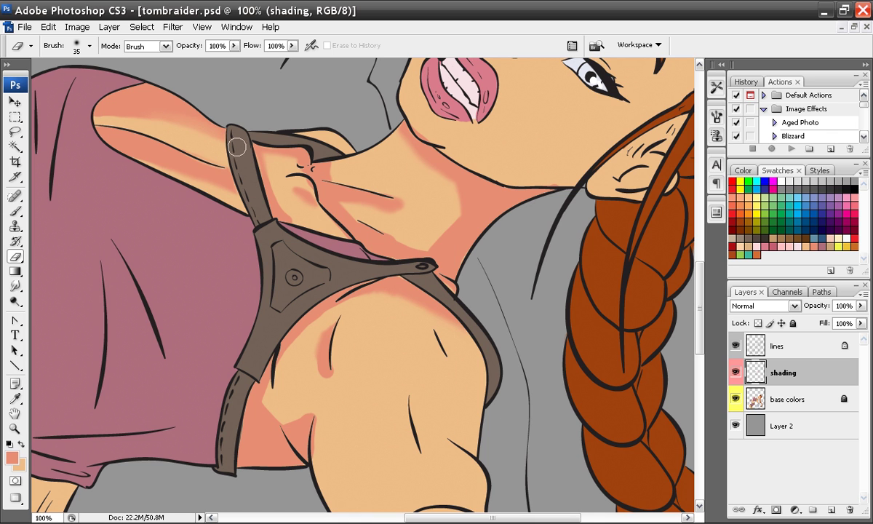
mouse_move(177, 126)
mouse_down()
mouse_move(82, 118)
mouse_move(186, 131)
mouse_up()
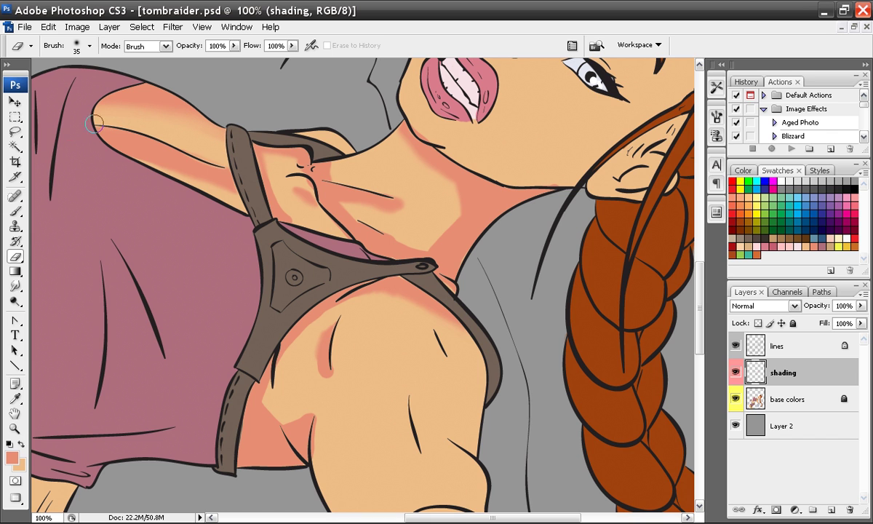
Enlarge the Eraser to 71 px and fade the shadows along the bare shoulder's upper and lower edges.
right_click(160, 137)
click(223, 167)
click(208, 124)
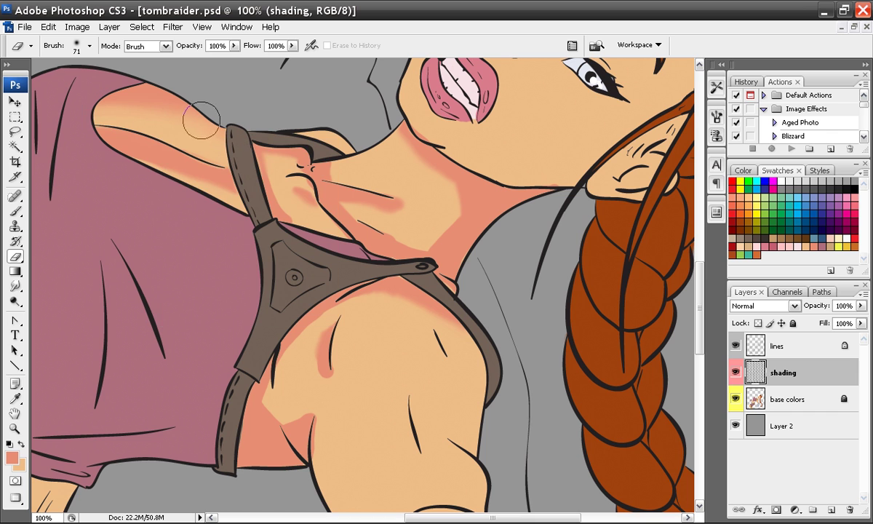
mouse_move(227, 196)
mouse_down()
mouse_move(155, 185)
mouse_move(245, 182)
mouse_move(202, 177)
mouse_move(66, 181)
mouse_move(105, 169)
mouse_move(227, 186)
mouse_move(135, 167)
mouse_move(90, 164)
mouse_move(247, 212)
mouse_up()
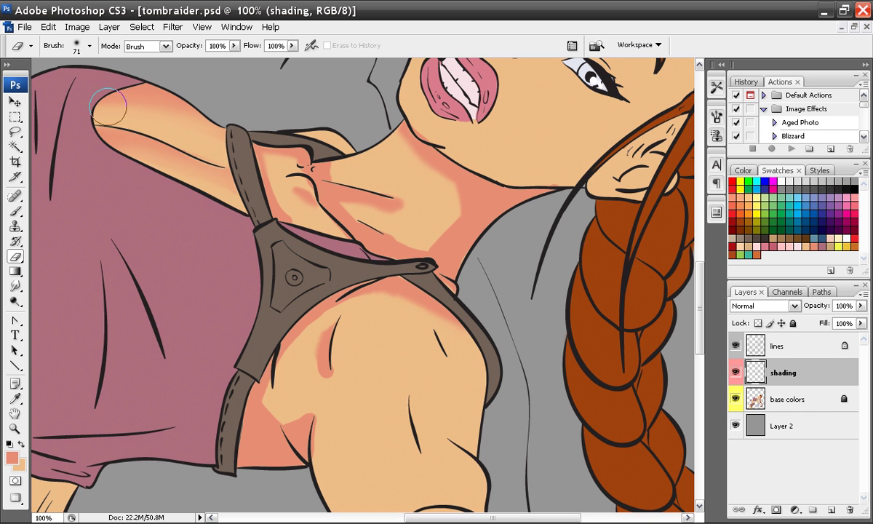
Paint soft salmon shadow along the bare shoulder's upper edge and rounded end using a 58 px Brush at 0% hardness.
click(23, 210)
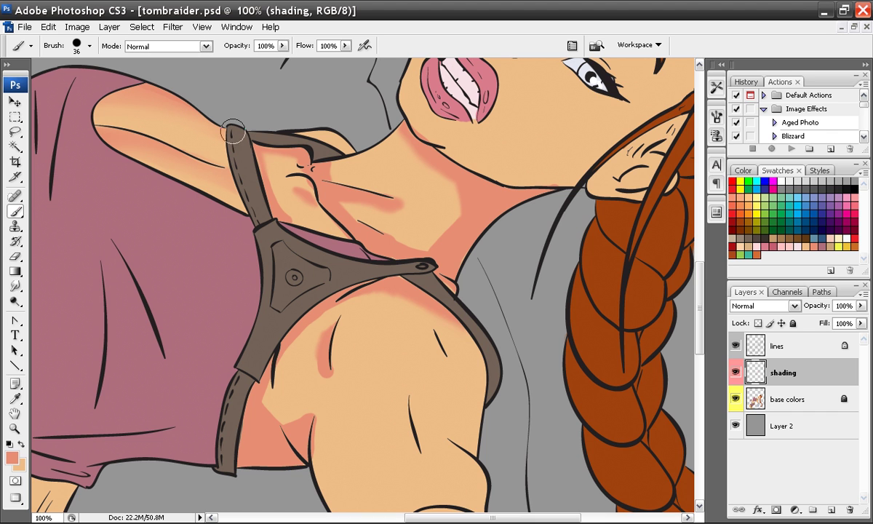
right_click(183, 106)
click(310, 251)
click(254, 177)
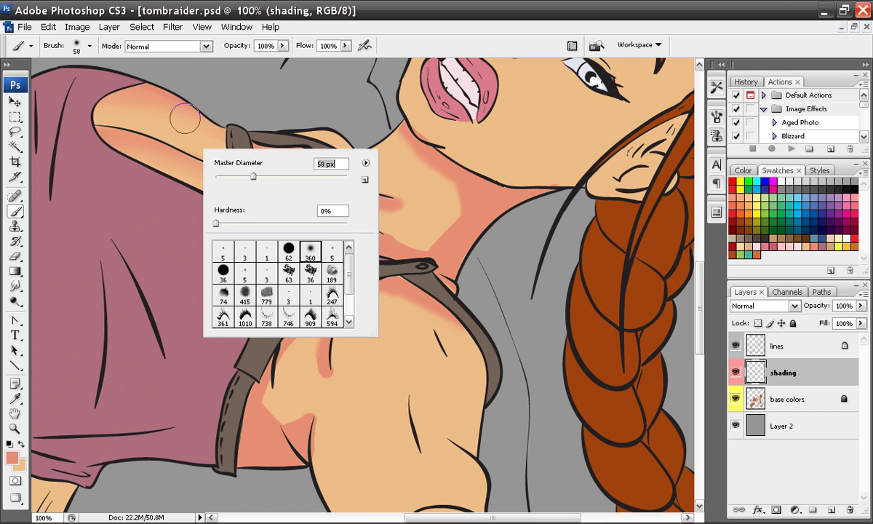
key(Return)
drag(138, 83, 202, 118)
drag(89, 84, 218, 123)
mouse_move(80, 138)
mouse_down()
mouse_move(125, 90)
mouse_move(91, 109)
mouse_move(87, 122)
mouse_up()
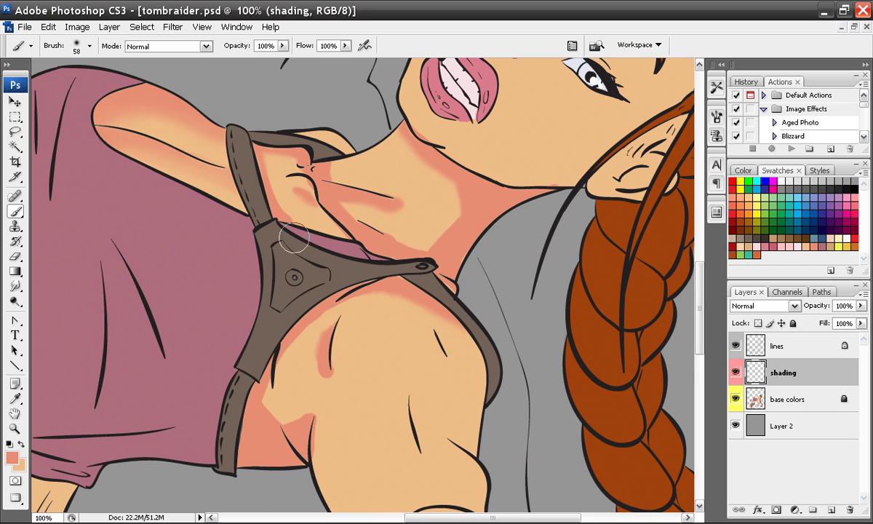
Set up the Gradient tool with the salmon foreground-to-transparent gradient and the radial style.
key(ctrl+minus)
key(ctrl+minus)
drag(293, 271, 277, 254)
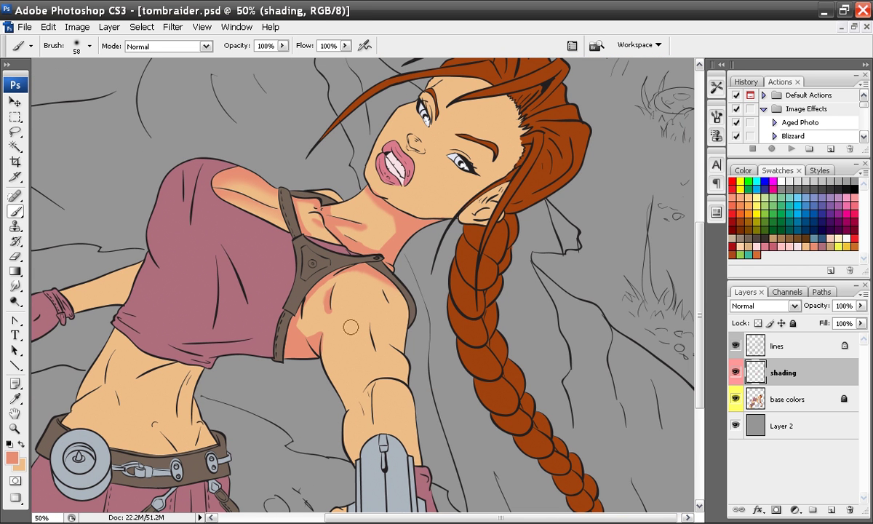
key(ctrl+plus)
key(ctrl+plus)
key(ctrl+minus)
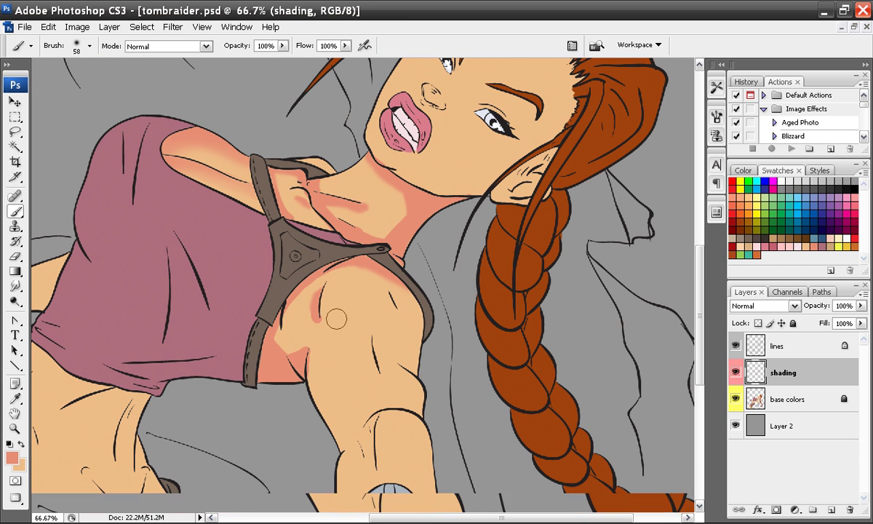
key(g)
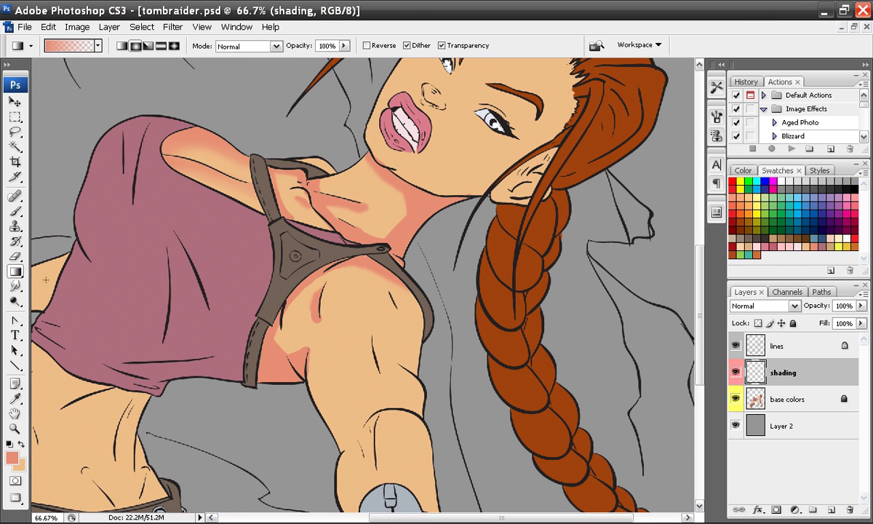
click(16, 272)
click(54, 270)
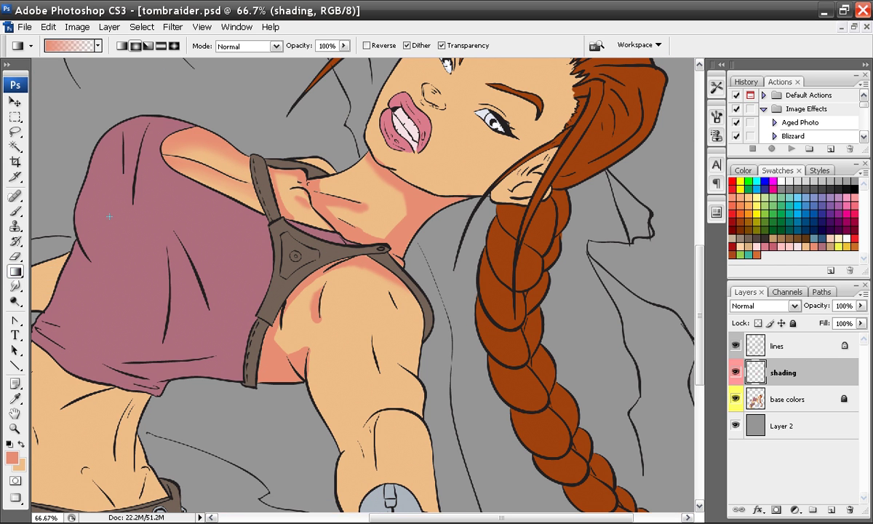
click(98, 46)
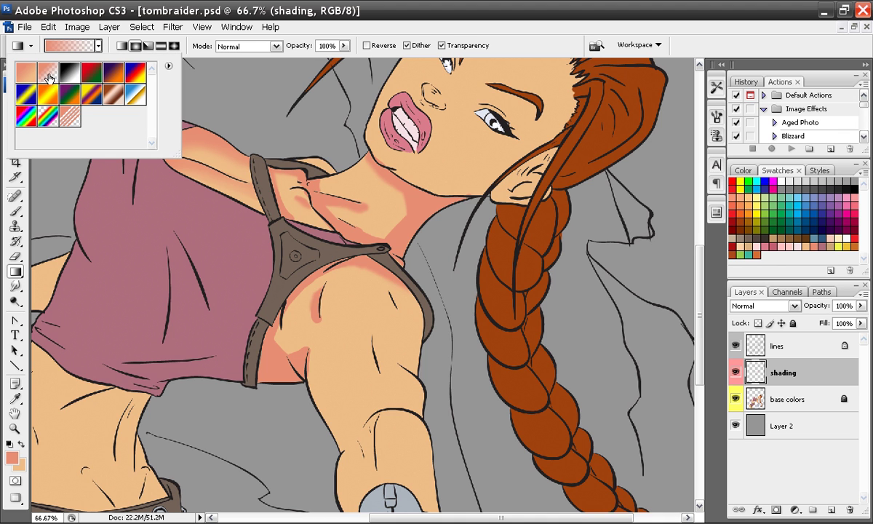
click(99, 47)
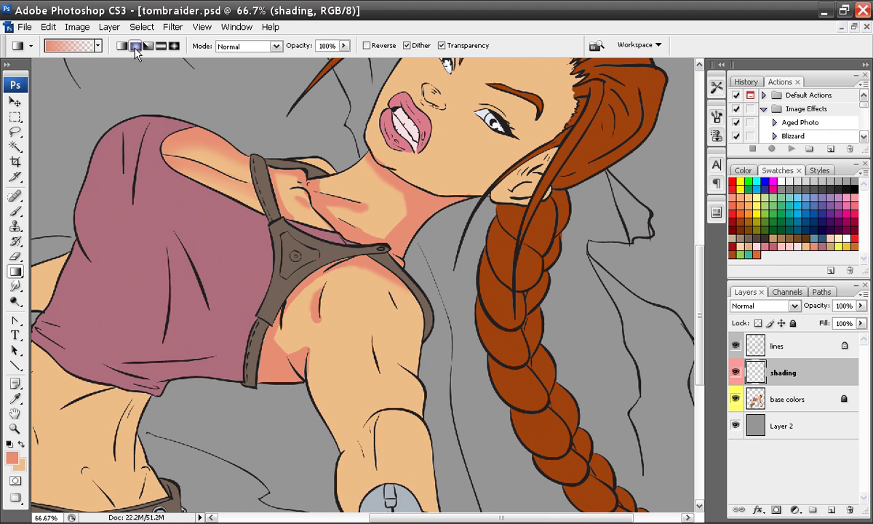
click(135, 47)
Apply salmon radial gradients to the neck and cheek, undoing the last one across the face.
drag(353, 283, 313, 309)
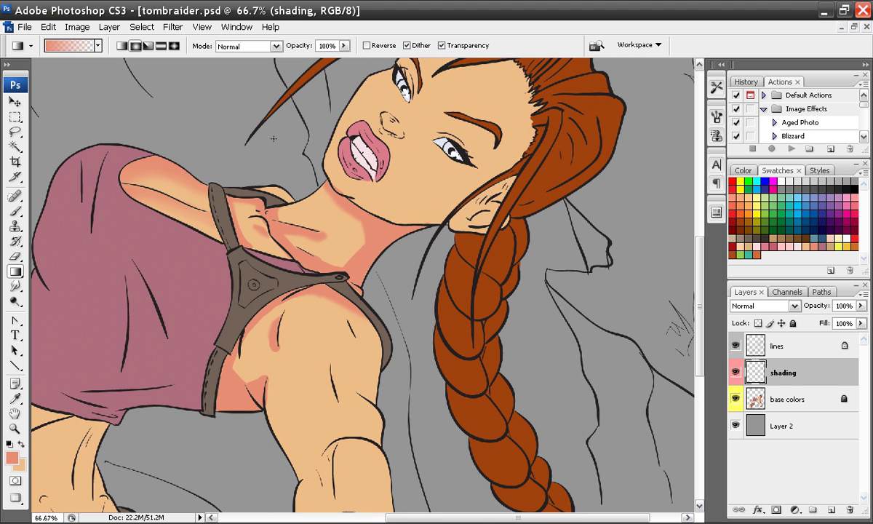
key(ctrl+h)
key(ctrl+h)
drag(310, 203, 291, 246)
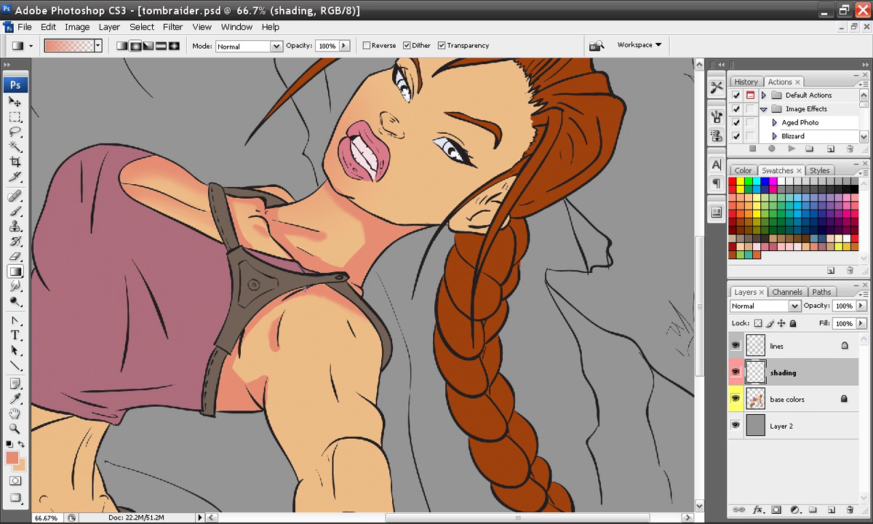
drag(341, 227, 297, 301)
mouse_move(294, 86)
mouse_down()
mouse_move(301, 134)
mouse_move(378, 288)
mouse_up()
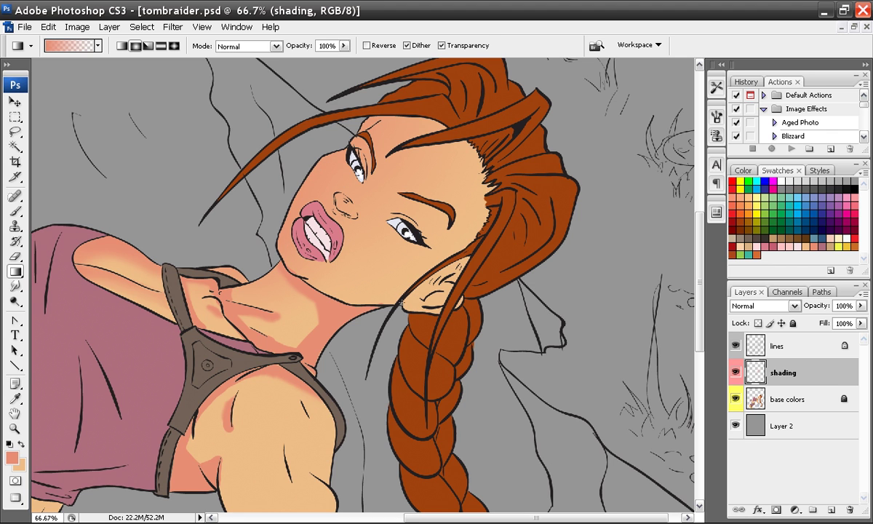
key(ctrl+z)
Unlock the base colors layer and fill the uncolored hair above the ear with the sampled hair brown using a 5 px Brush.
click(780, 405)
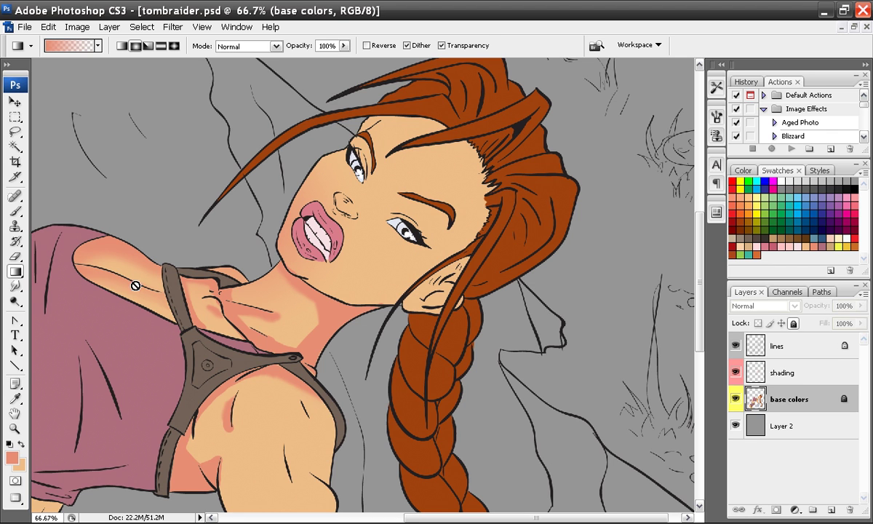
key(b)
alt+click(423, 111)
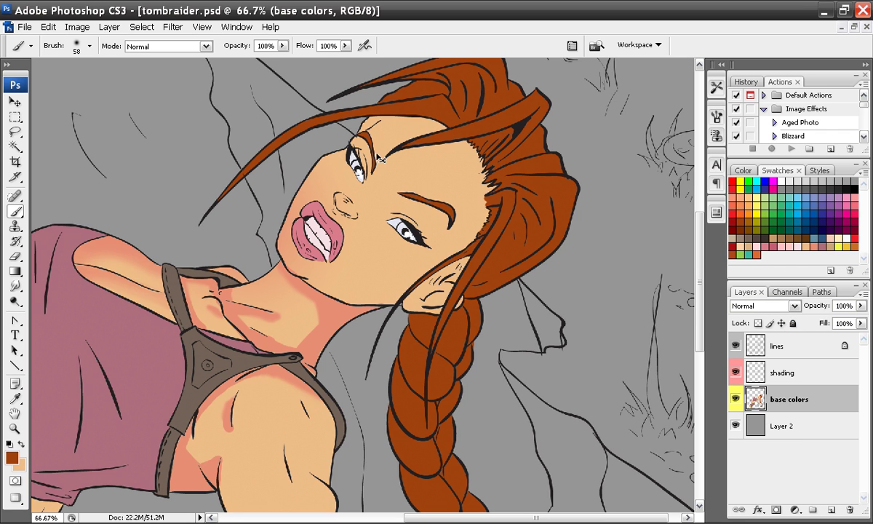
key(ctrl+plus)
key(ctrl+plus)
drag(399, 144, 354, 375)
drag(370, 236, 362, 313)
drag(370, 213, 368, 243)
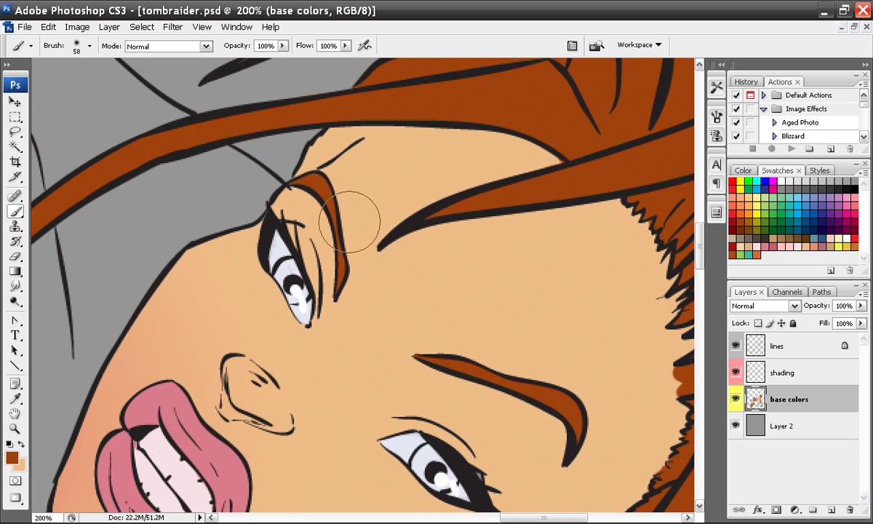
right_click(357, 221)
click(399, 344)
mouse_move(380, 122)
mouse_down()
mouse_move(398, 120)
mouse_move(341, 156)
mouse_up()
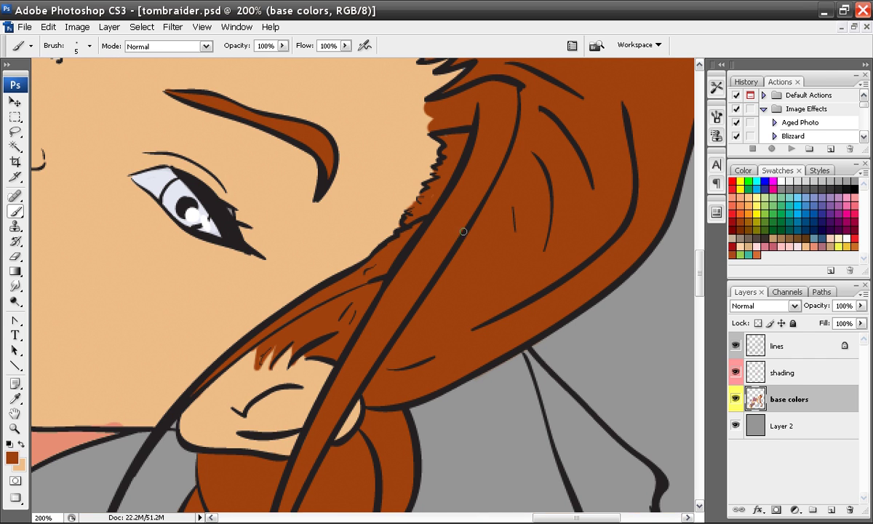
Make the shading layer active, select the skin tone with Color Range and hide the selection edges.
click(771, 373)
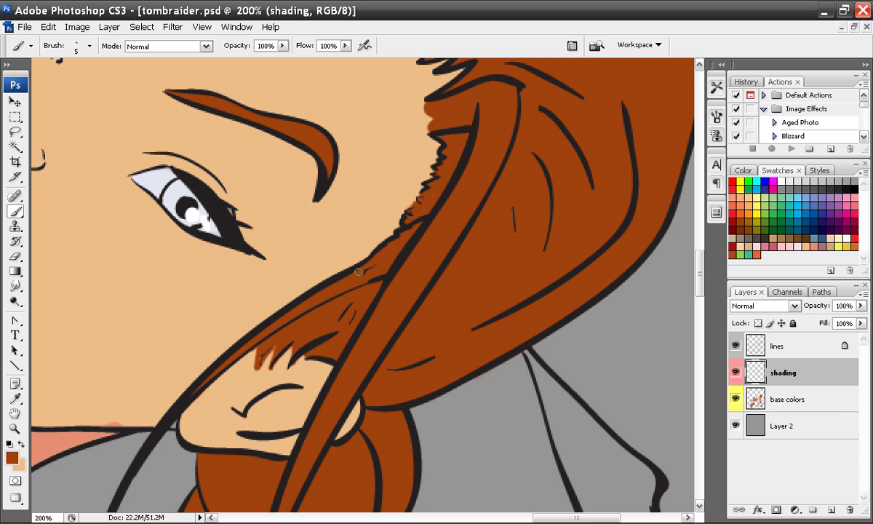
click(142, 27)
click(184, 151)
click(105, 213)
click(335, 143)
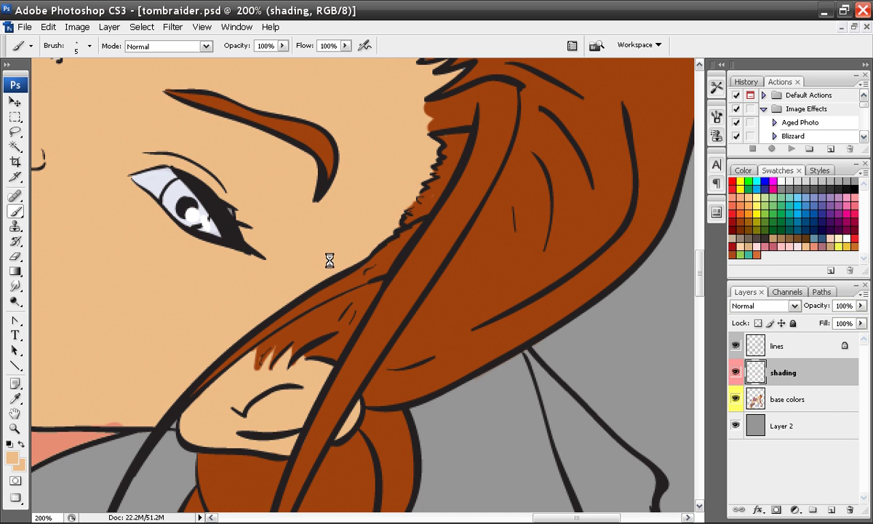
key(ctrl+h)
drag(199, 177, 381, 246)
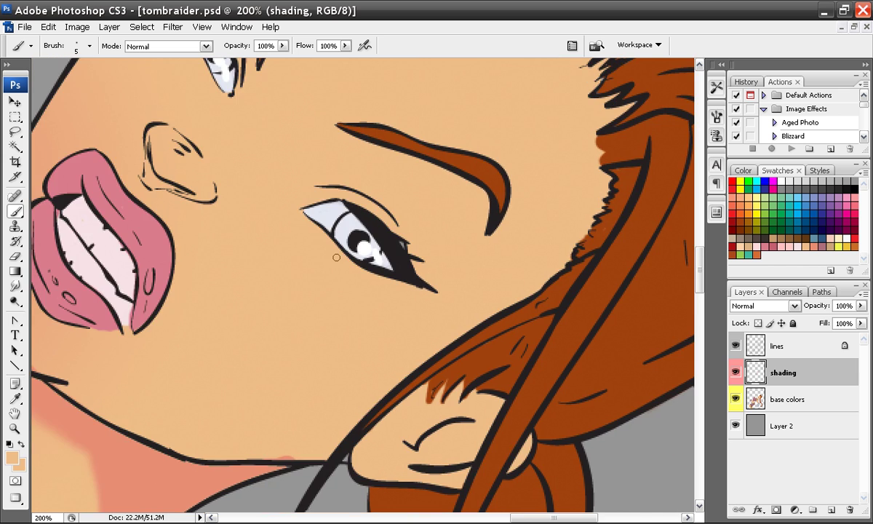
Apply salmon-to-transparent radial gradients from beyond the forehead across the face toward the ear.
key(ctrl+minus)
key(ctrl+minus)
key(g)
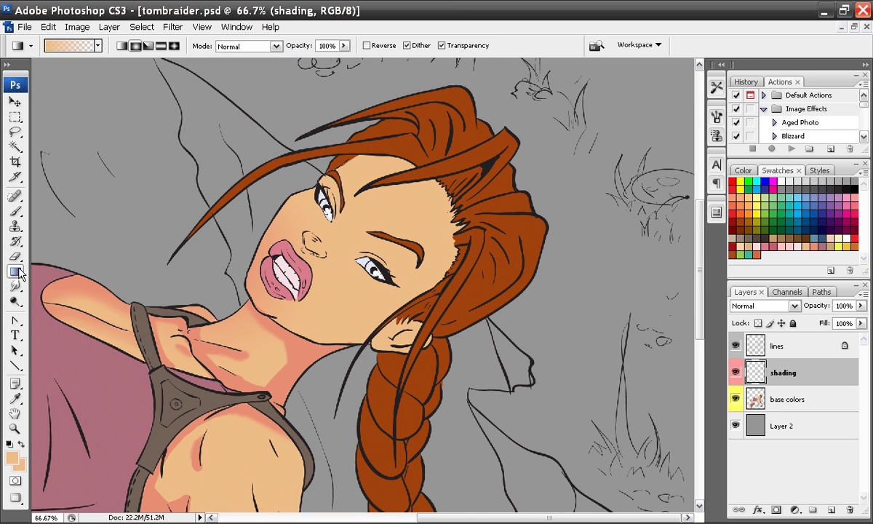
drag(242, 119, 369, 280)
click(814, 241)
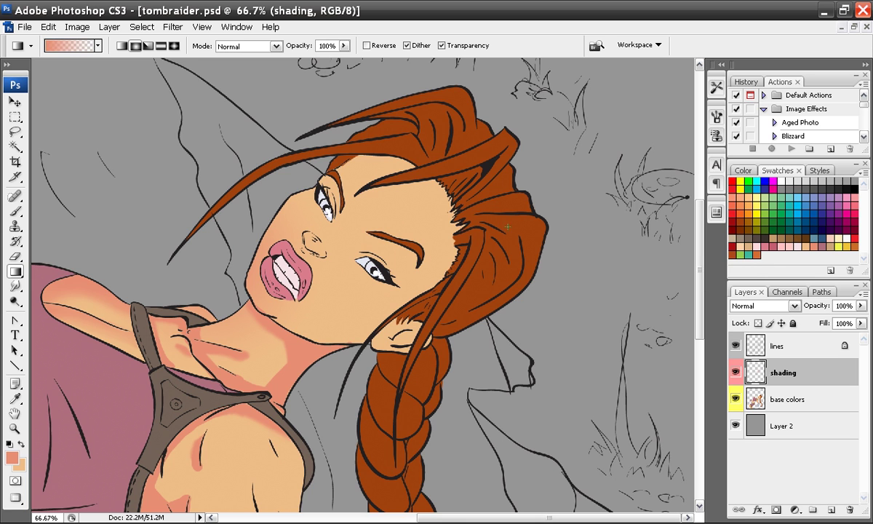
mouse_move(292, 115)
mouse_down()
mouse_move(345, 209)
mouse_move(381, 339)
mouse_up()
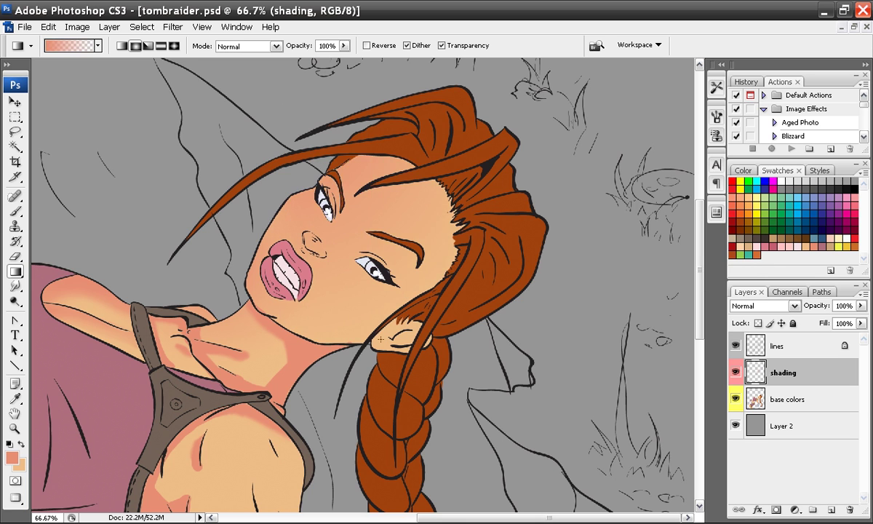
mouse_move(303, 90)
mouse_down()
mouse_move(381, 224)
mouse_move(435, 372)
mouse_up()
Add salmon radial gradients from beyond the cheek across the mouth, jaw and neck.
drag(167, 172, 359, 390)
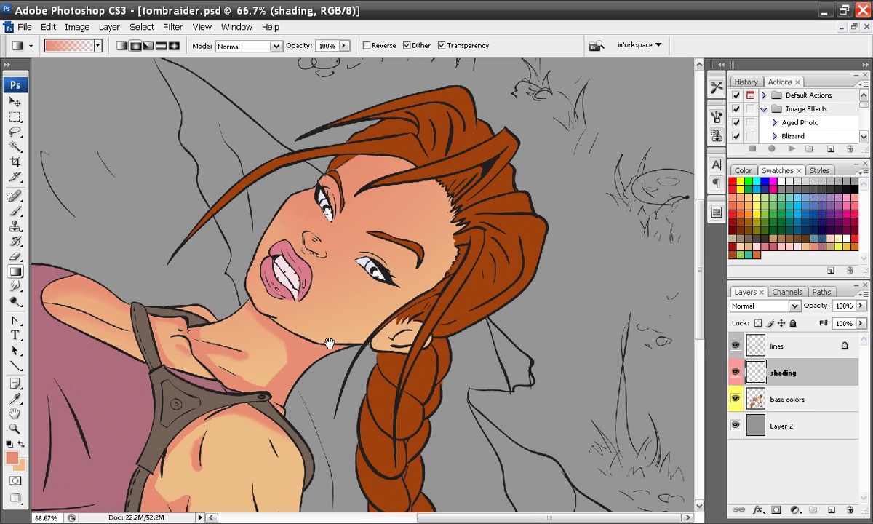
drag(333, 362, 325, 334)
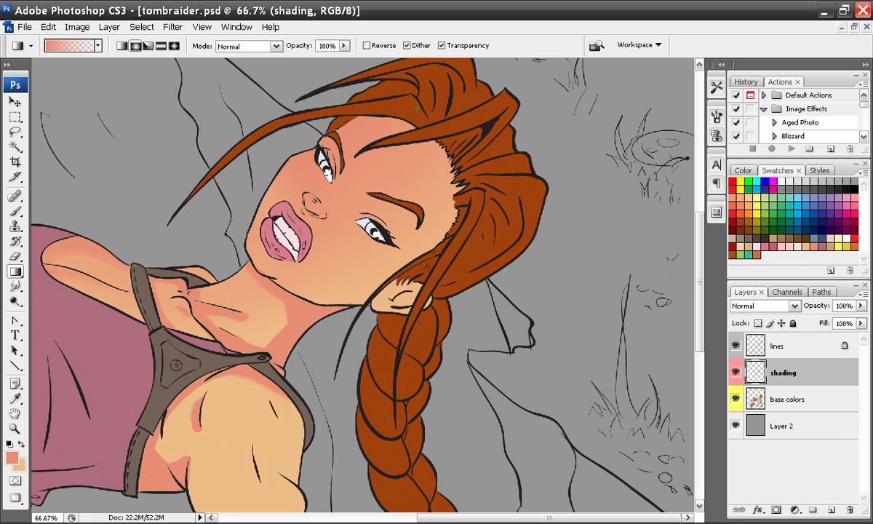
drag(254, 191, 317, 282)
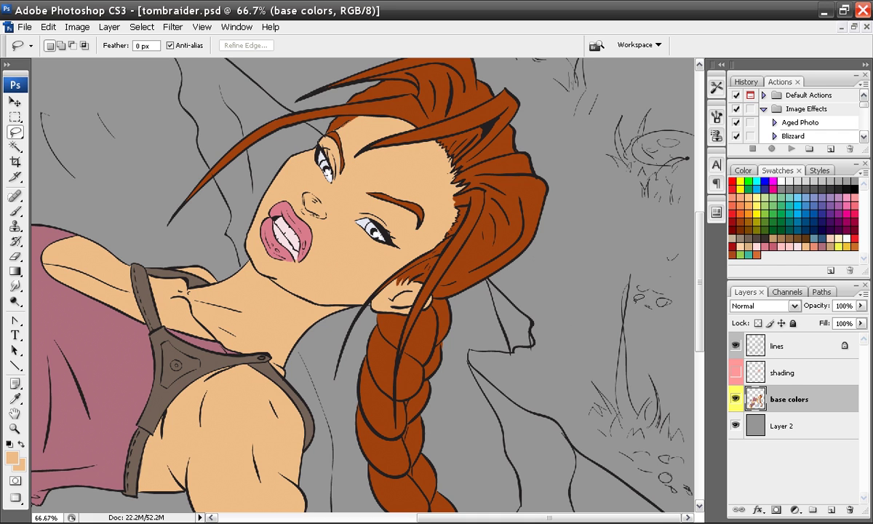
On the shading layer, select the skin with Color Range at fuzziness 34 and show the layer.
click(783, 372)
click(129, 32)
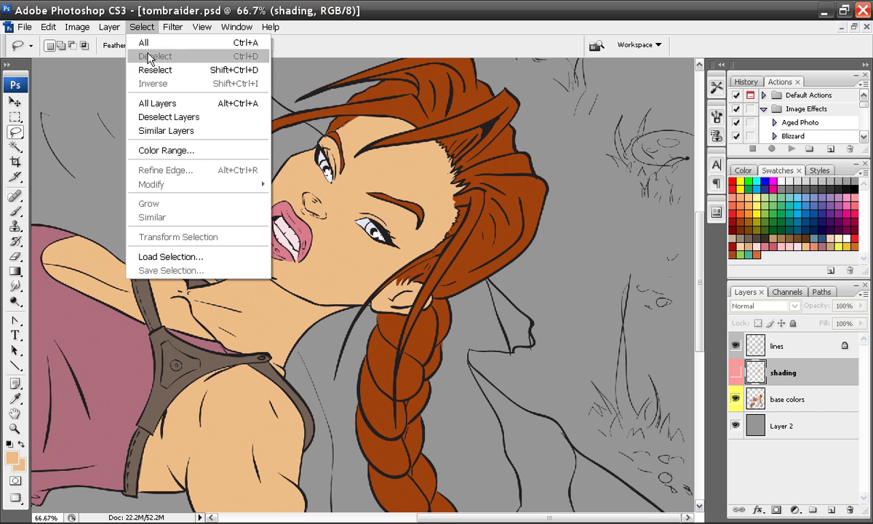
click(165, 151)
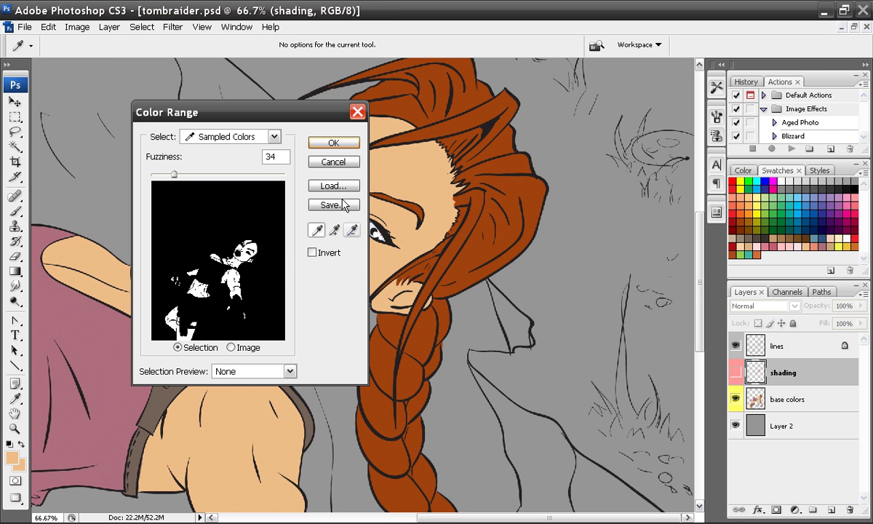
click(334, 142)
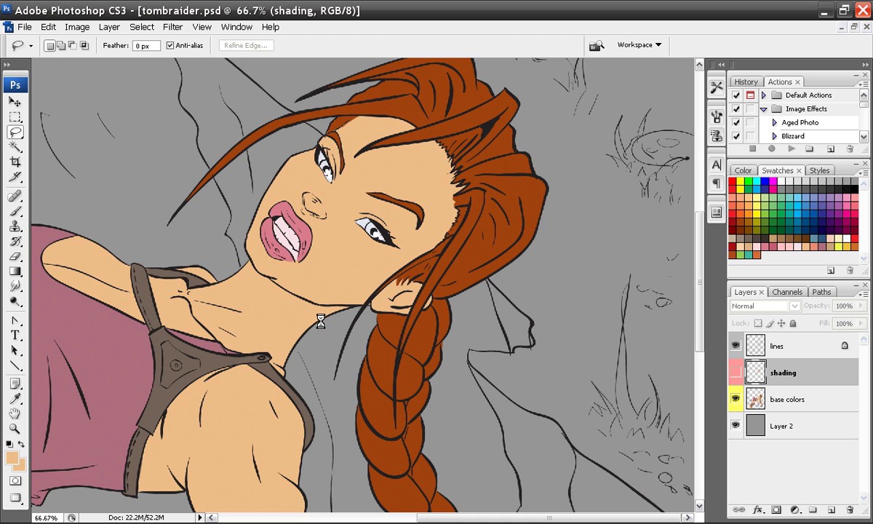
click(735, 372)
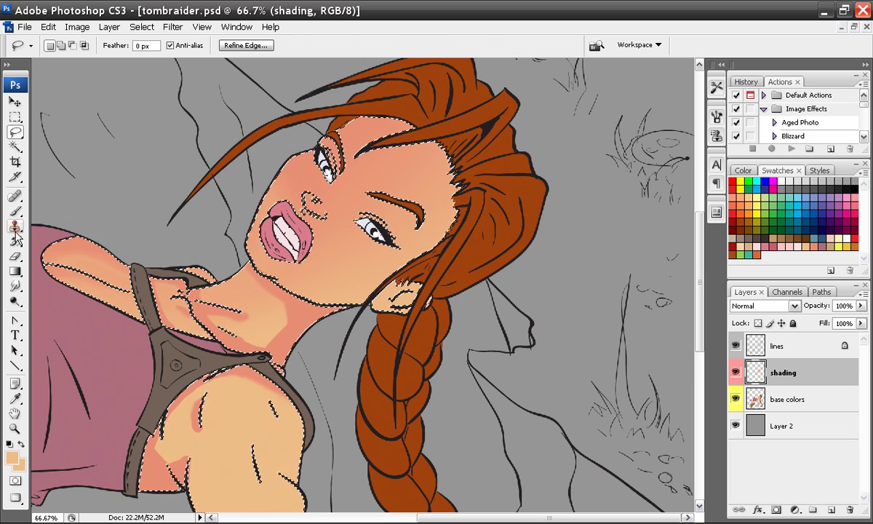
Add a salmon radial gradient from outside the cheek to the mouth area and clear the selection.
key(g)
click(815, 240)
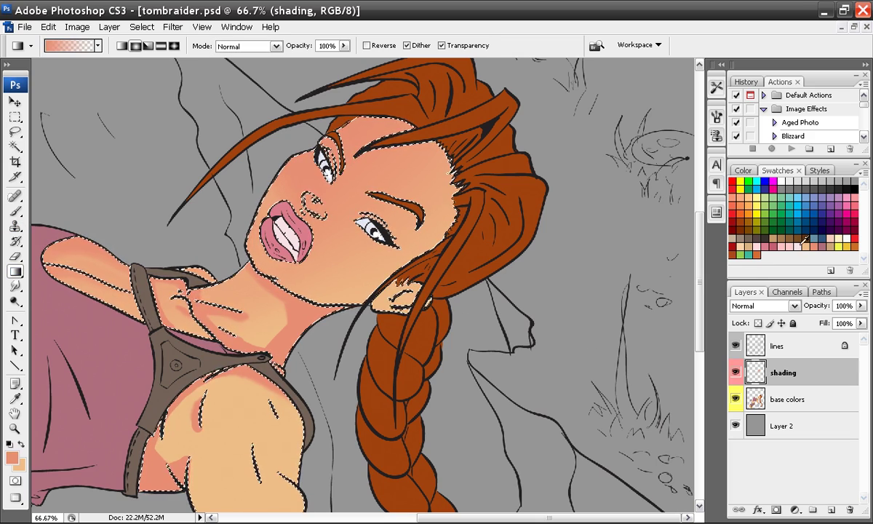
drag(203, 138, 320, 261)
key(ctrl+d)
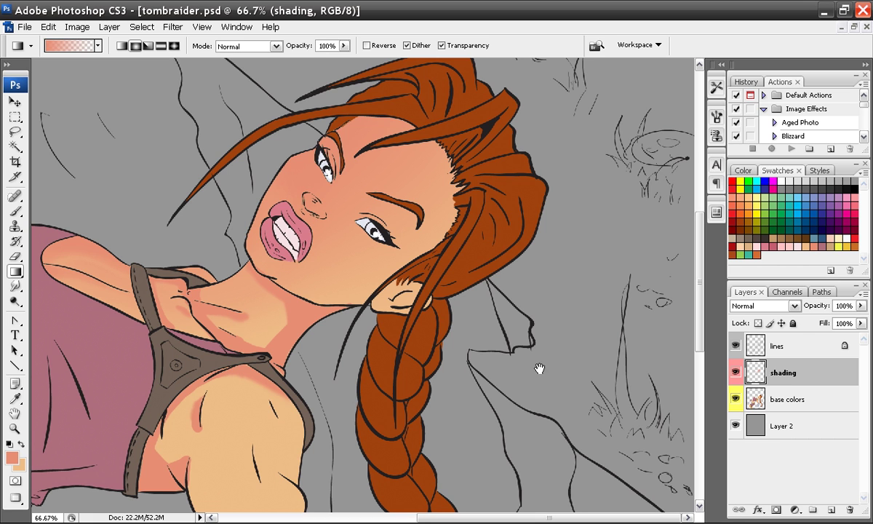
scroll(531, 355, down, 5)
scroll(483, 349, down, 3)
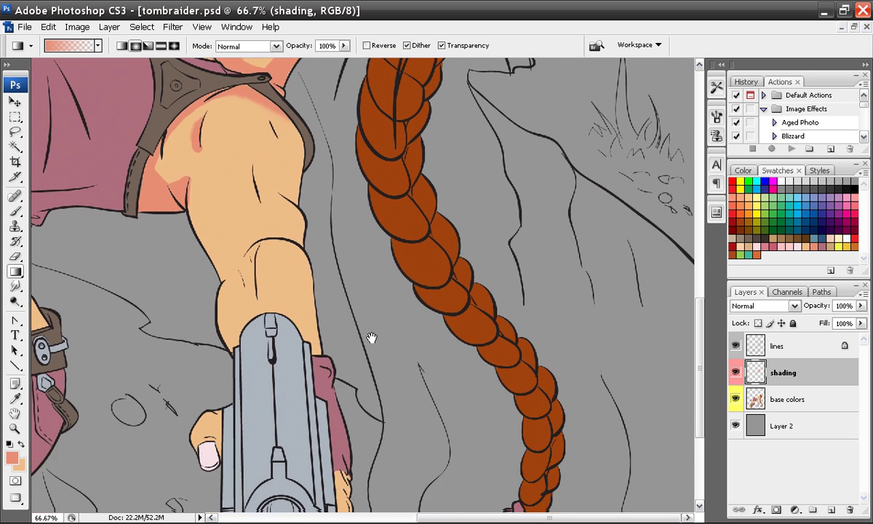
scroll(558, 383, up, 4)
scroll(394, 273, up, 3)
scroll(391, 272, up, 1)
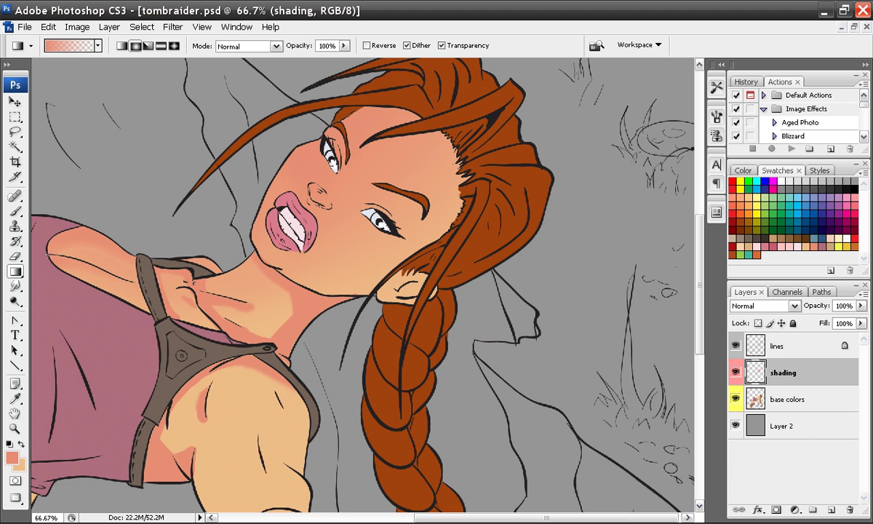
Paint soft salmon shading along the cheek and jaw up to the ear with a 41 px brush at 0% hardness.
click(14, 210)
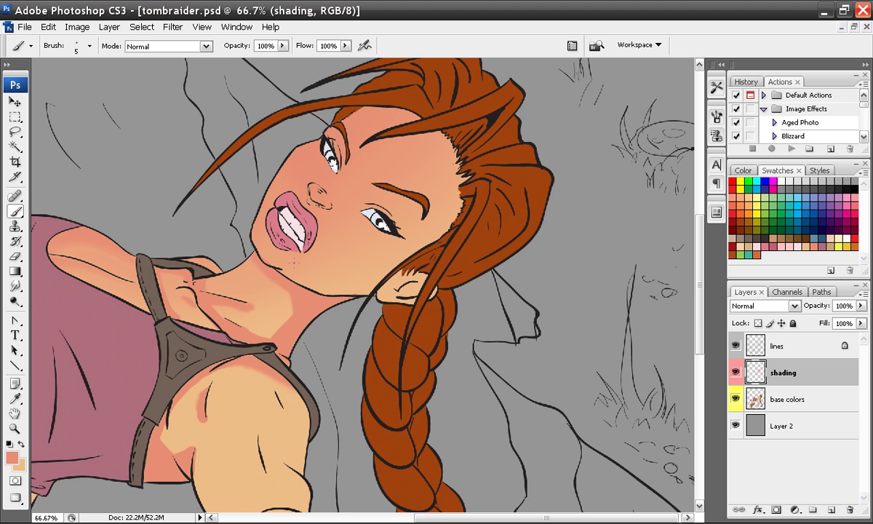
right_click(374, 288)
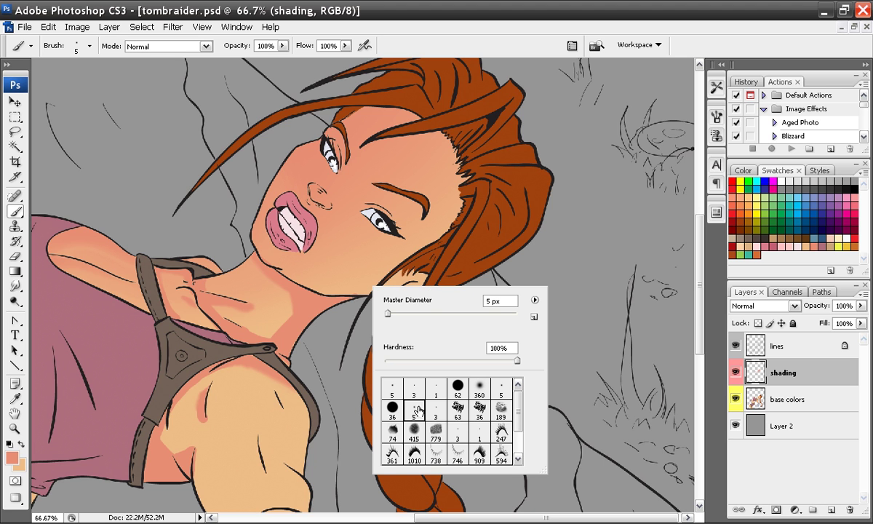
click(479, 387)
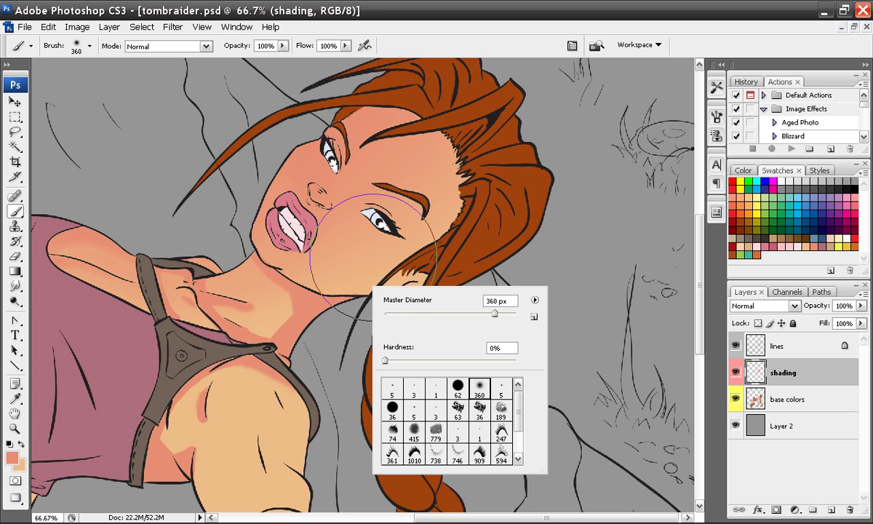
click(412, 313)
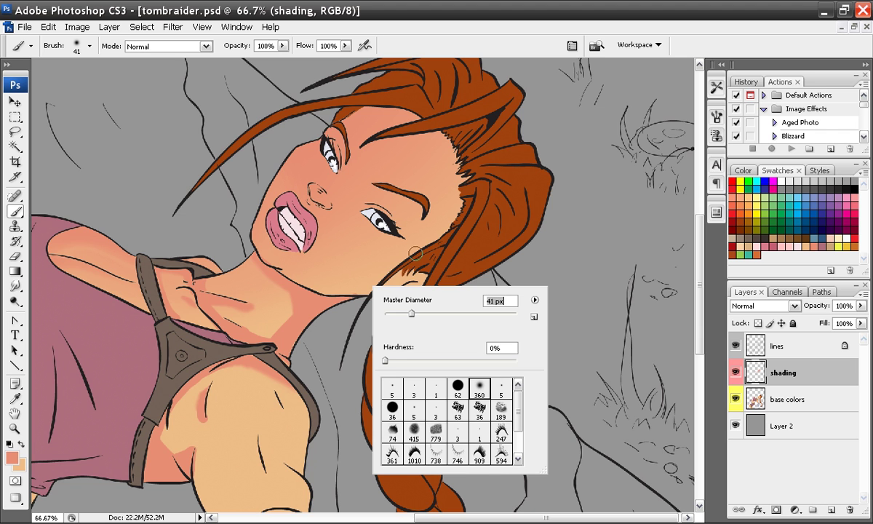
key(Return)
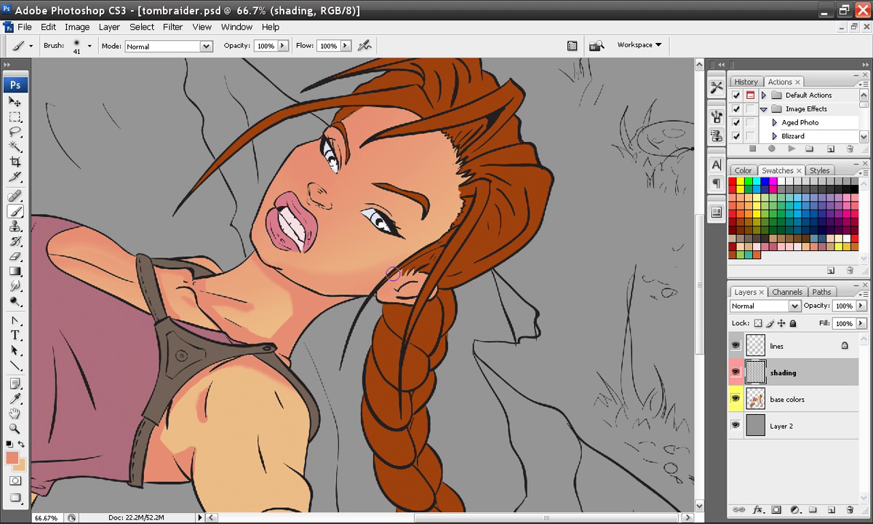
mouse_move(405, 264)
mouse_down()
mouse_move(333, 259)
mouse_move(314, 278)
mouse_up()
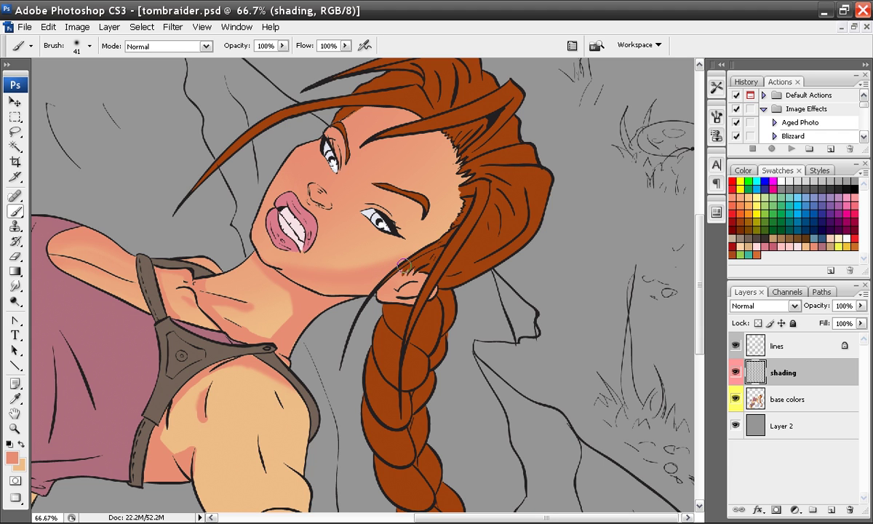
key(ctrl+z)
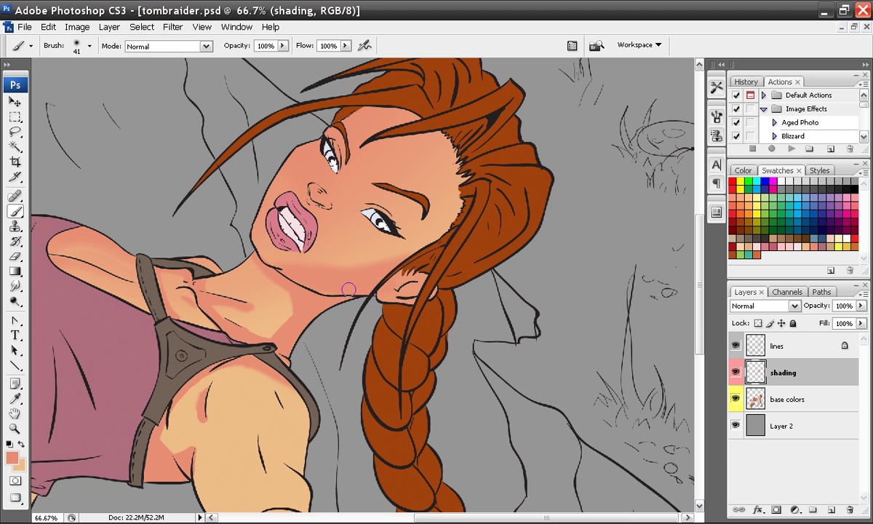
Enlarge the soft brush to 102 px and blend salmon shading over the neck's hard shadow edges.
right_click(284, 289)
drag(353, 331, 384, 331)
key(Return)
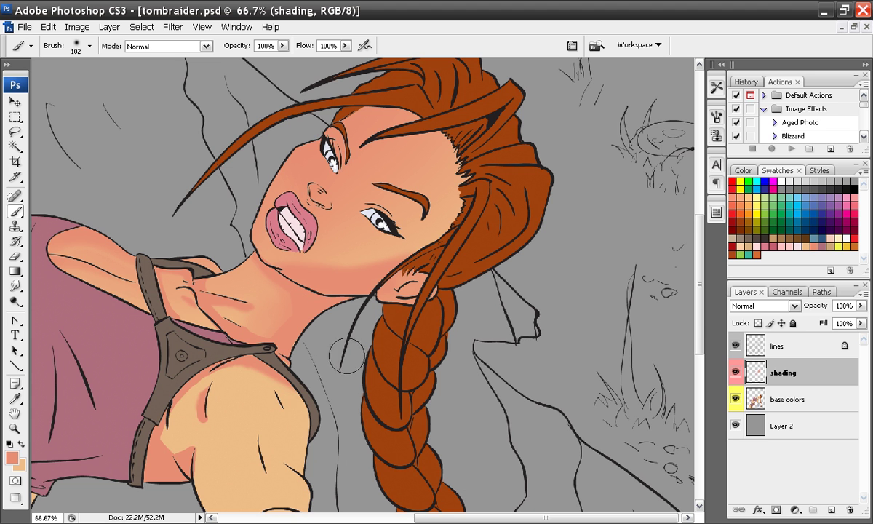
drag(322, 400, 327, 319)
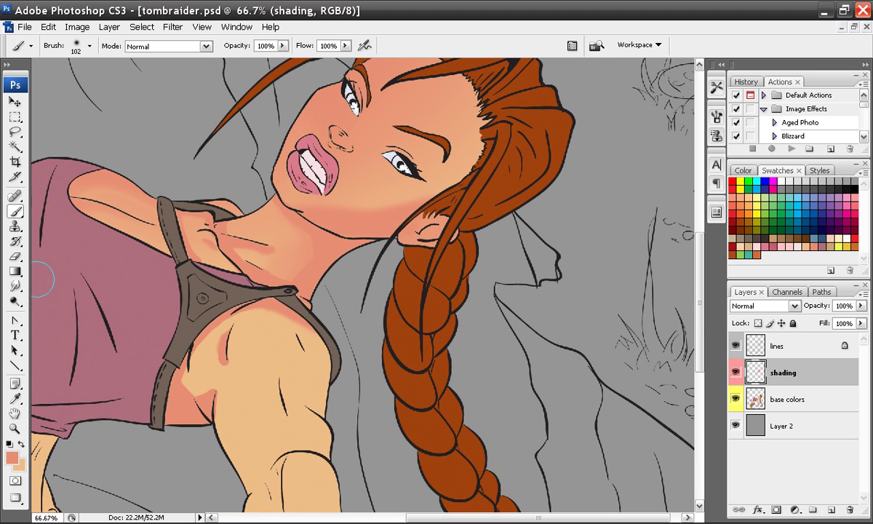
Add salmon-to-transparent radial gradients from outside the near arm across the shoulder, upper arm and forearm.
click(16, 270)
drag(316, 356, 277, 250)
drag(358, 196, 195, 232)
drag(393, 335, 173, 335)
drag(321, 414, 200, 398)
mouse_move(396, 174)
mouse_down()
mouse_move(328, 188)
mouse_move(184, 240)
mouse_up()
drag(390, 327, 202, 320)
drag(311, 301, 244, 294)
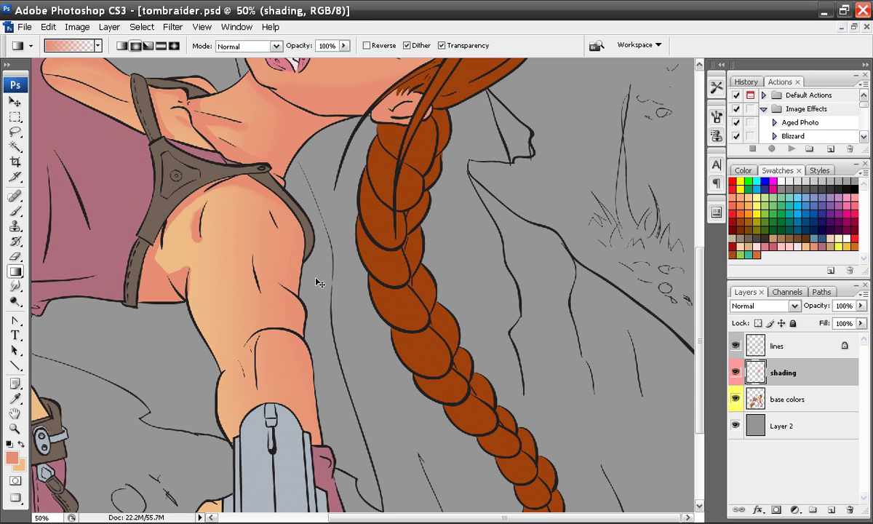
Erase excess salmon shading from the nose, cheek and forehead with a soft 162 px eraser at 0% hardness.
key(ctrl+minus)
drag(302, 179, 304, 254)
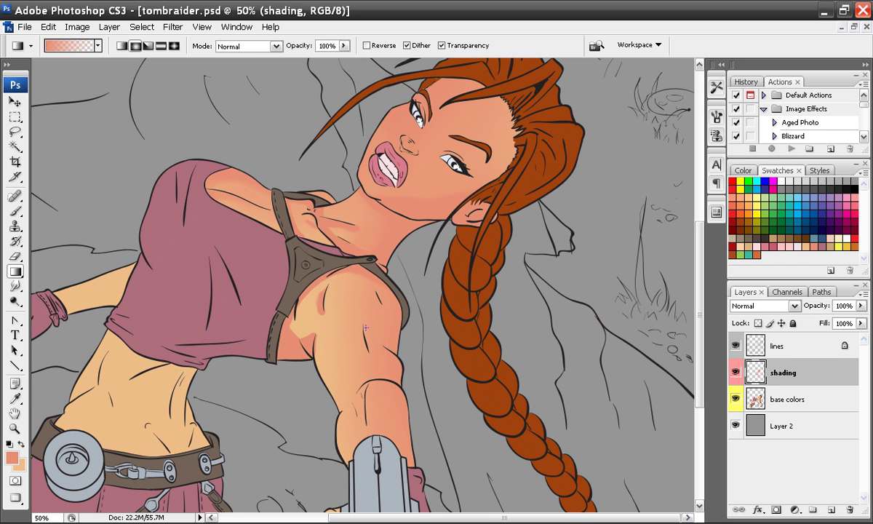
click(16, 258)
right_click(478, 253)
click(585, 353)
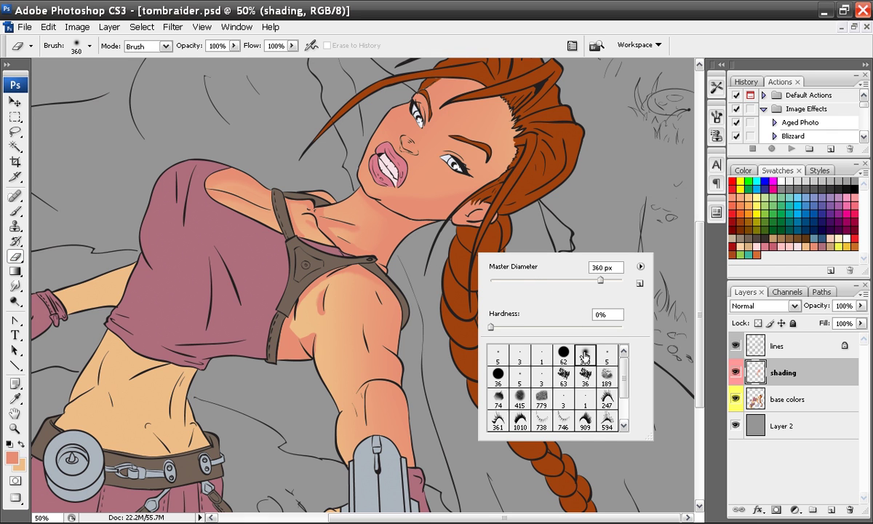
click(541, 280)
text(162)
key(Return)
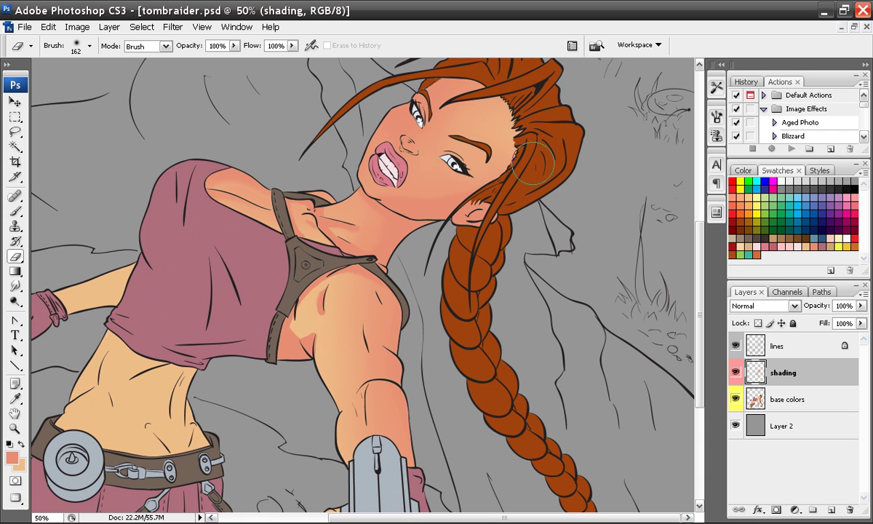
drag(409, 152, 399, 148)
drag(490, 149, 495, 160)
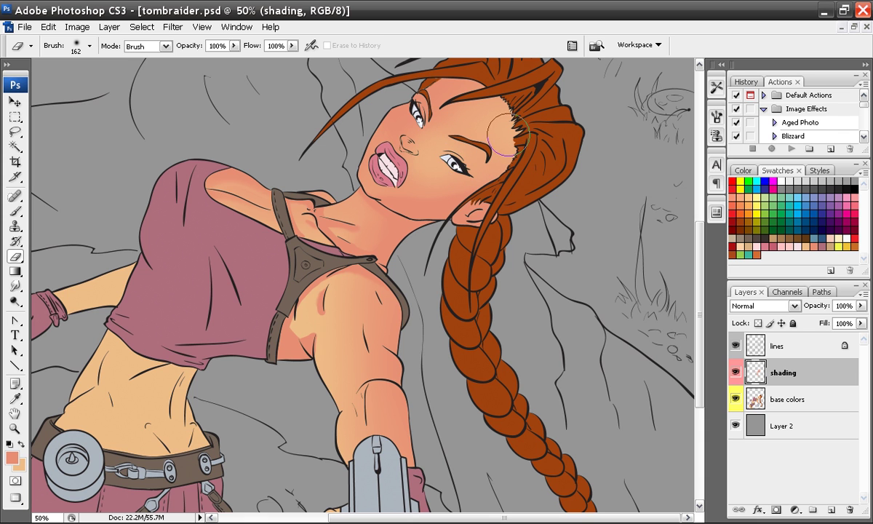
drag(496, 118, 546, 206)
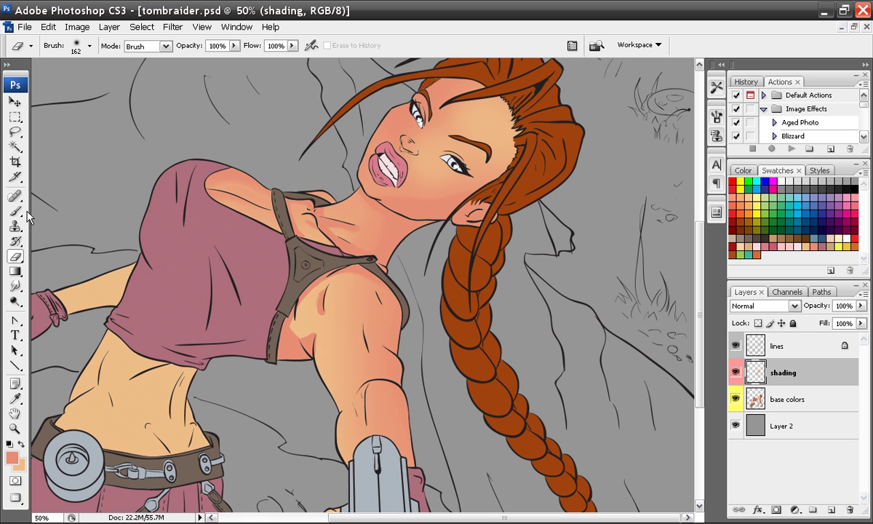
Paint soft salmon shading around the eye nearest the ear and on the adjoining cheek with a 56 px brush.
key(b)
right_click(428, 234)
click(448, 249)
text(56)
key(Return)
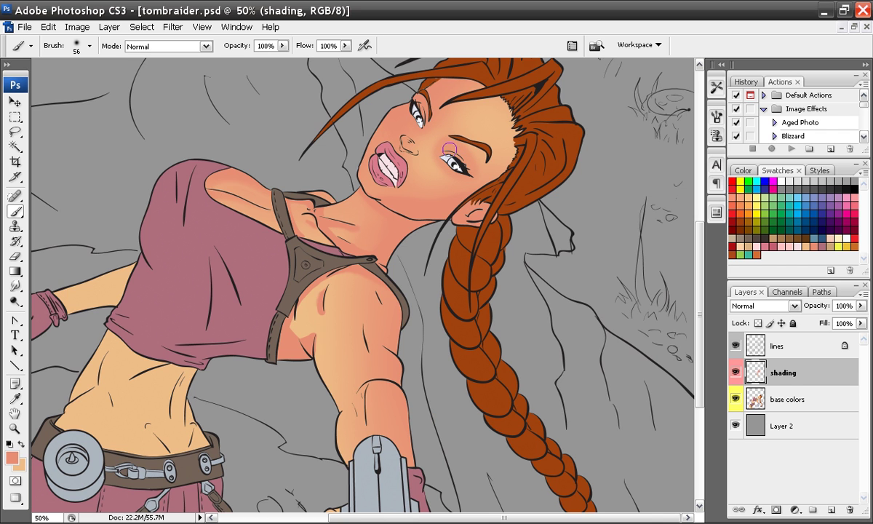
mouse_move(480, 166)
mouse_down()
mouse_move(446, 151)
mouse_move(477, 167)
mouse_up()
key(ctrl+minus)
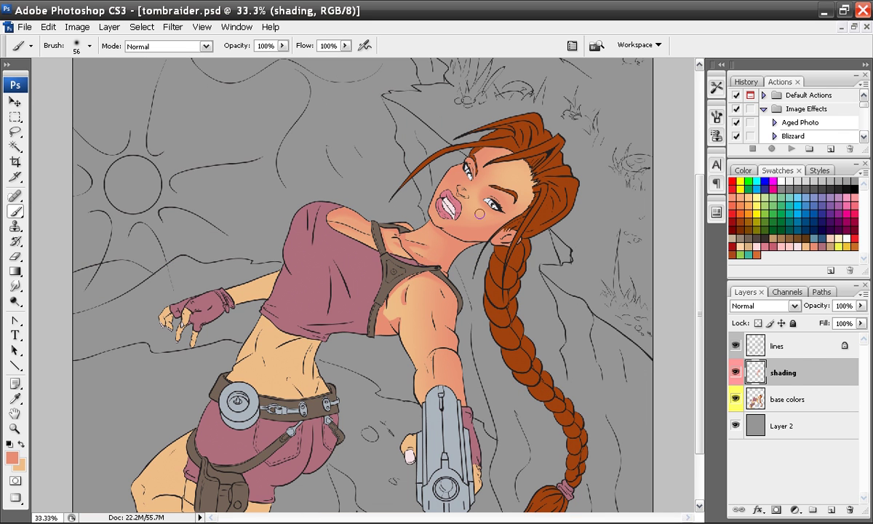